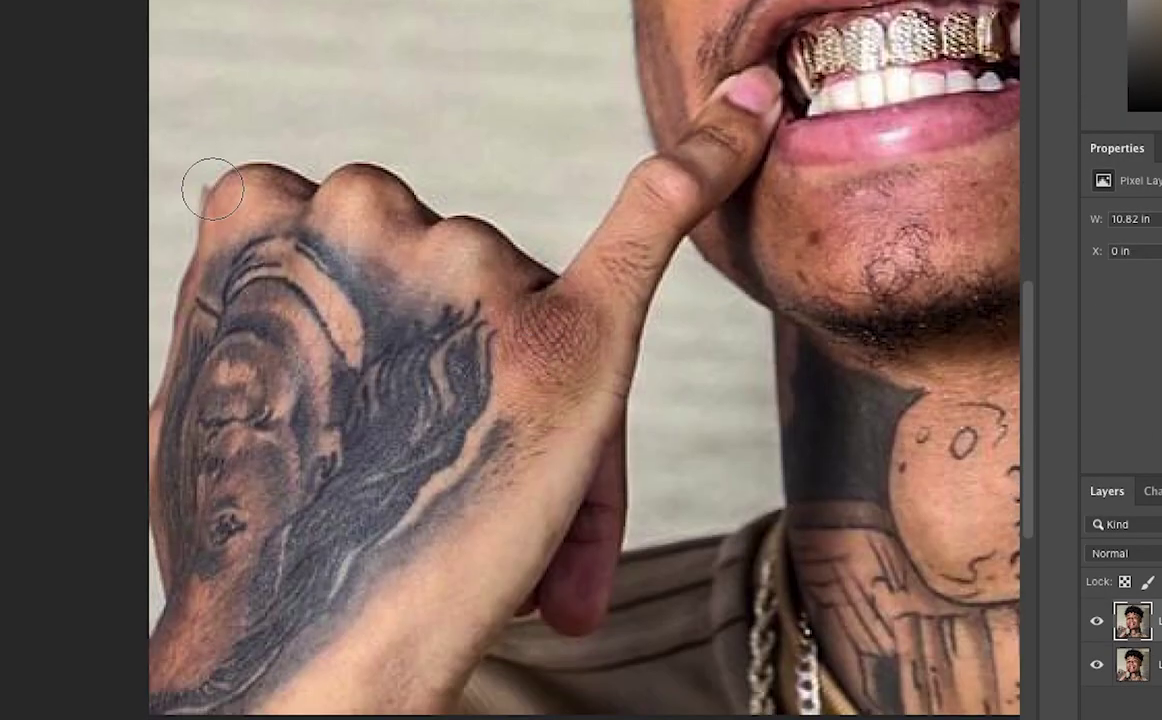
# Paint wall beige over the tattooed hand and clone skin along the cheek edge beside the thumb.
pyautogui.moveTo(212, 189)
pyautogui.mouseDown()
pyautogui.moveTo(200, 272)
pyautogui.moveTo(200, 700)
pyautogui.moveTo(306, 462)
pyautogui.moveTo(424, 477)
pyautogui.moveTo(503, 394)
pyautogui.moveTo(625, 651)
pyautogui.moveTo(600, 240)
pyautogui.moveTo(642, 292)
pyautogui.moveTo(672, 254)
pyautogui.moveTo(651, 215)
pyautogui.mouseUp()
pyautogui.scroll(-3, 332, 337)
pyautogui.scroll(4, 274, 210)
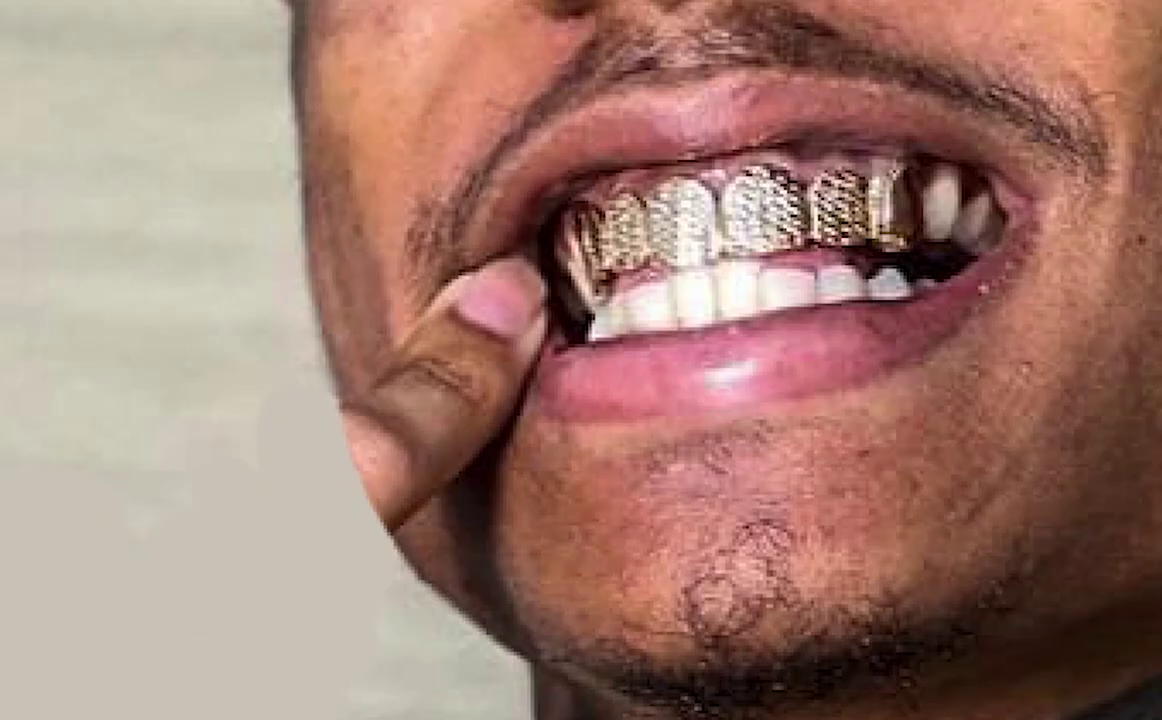
pyautogui.moveTo(345, 410)
pyautogui.mouseDown()
pyautogui.moveTo(394, 484)
pyautogui.moveTo(380, 390)
pyautogui.mouseUp()
# Cover the thumb with skin tone along the cheek and jawline, and lip pink over its tip.
pyautogui.keyDown('alt'); pyautogui.click(381, 347); pyautogui.keyUp('alt')
pyautogui.keyDown('alt'); pyautogui.click(397, 340); pyautogui.keyUp('alt')
pyautogui.moveTo(402, 332); pyautogui.dragTo(443, 440)
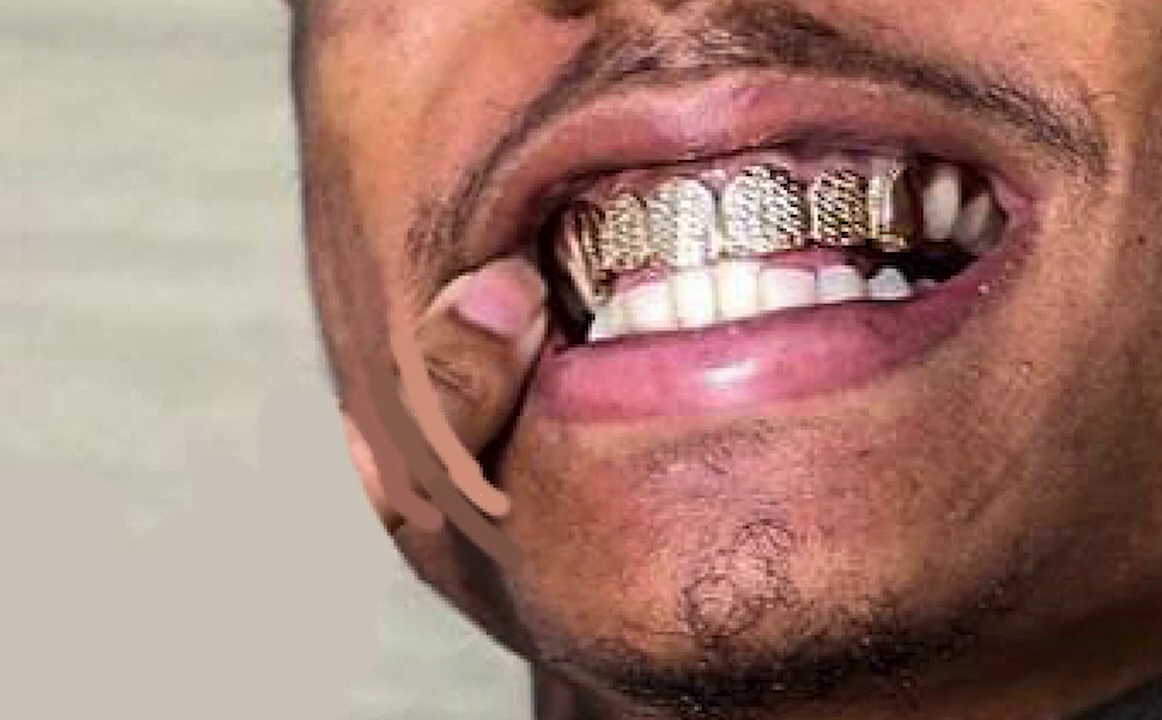
pyautogui.moveTo(440, 515); pyautogui.dragTo(505, 617)
pyautogui.moveTo(468, 400)
pyautogui.mouseDown()
pyautogui.moveTo(418, 318)
pyautogui.moveTo(562, 369)
pyautogui.mouseUp()
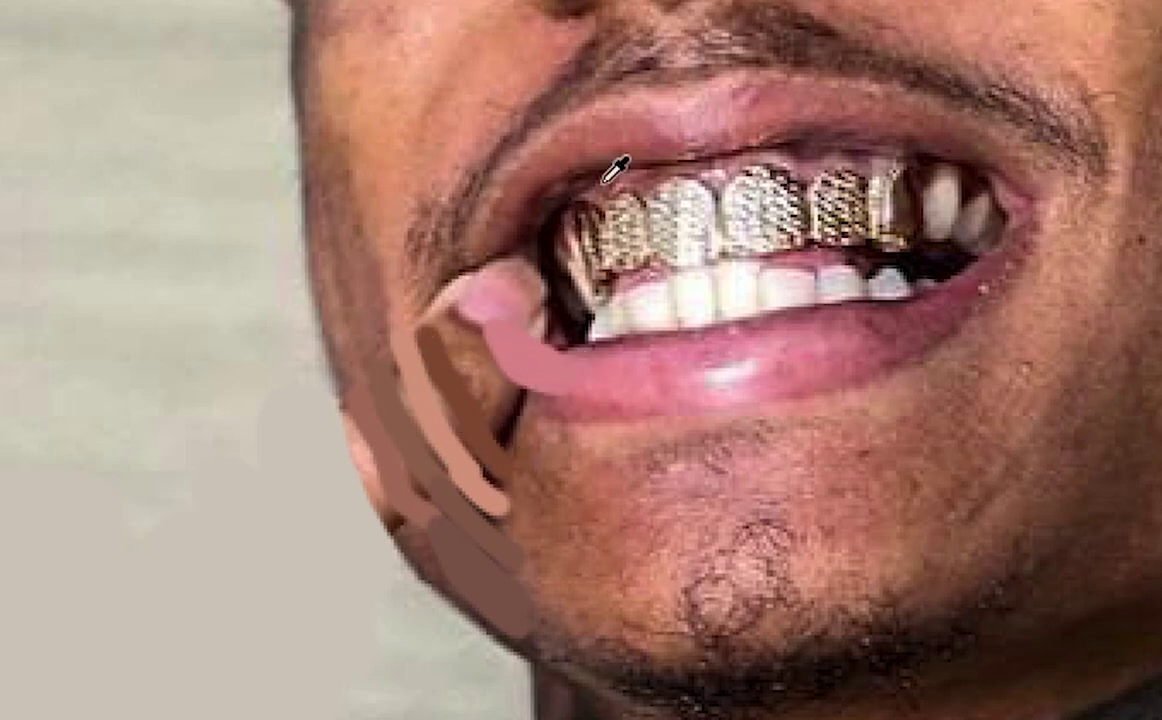
pyautogui.moveTo(523, 242); pyautogui.dragTo(508, 259)
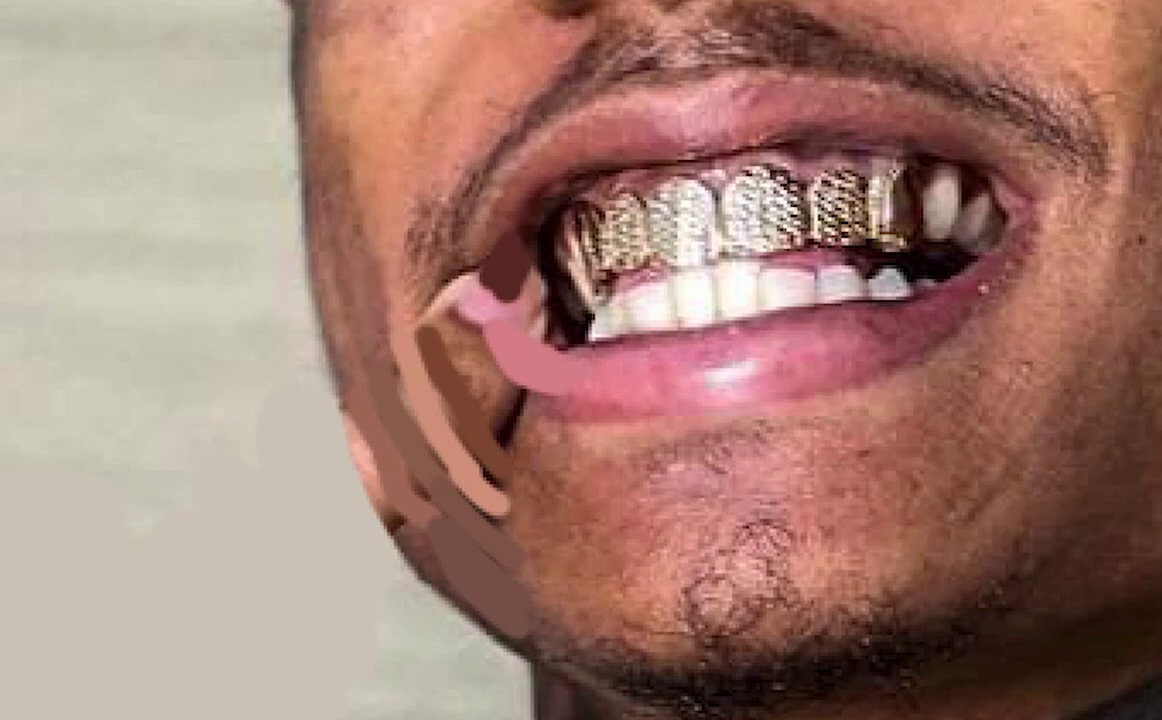
# Patch the brown cheek strokes with surrounding skin texture.
pyautogui.moveTo(500, 553); pyautogui.dragTo(384, 322)
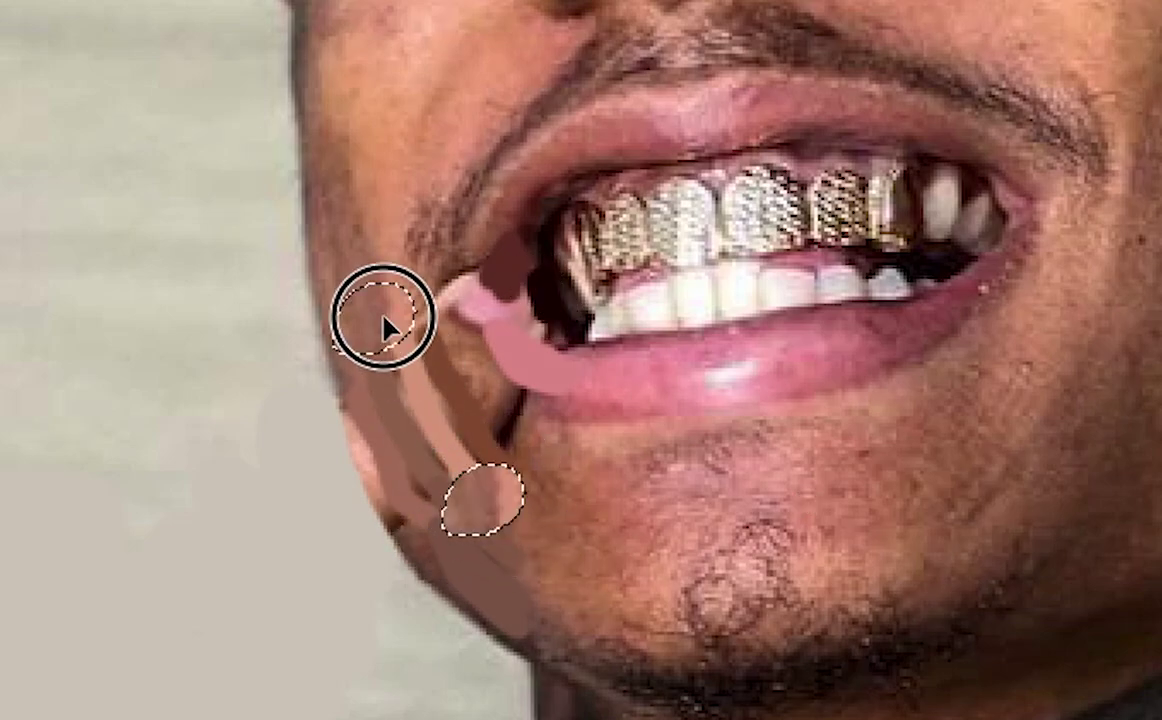
pyautogui.moveTo(475, 506); pyautogui.dragTo(357, 220)
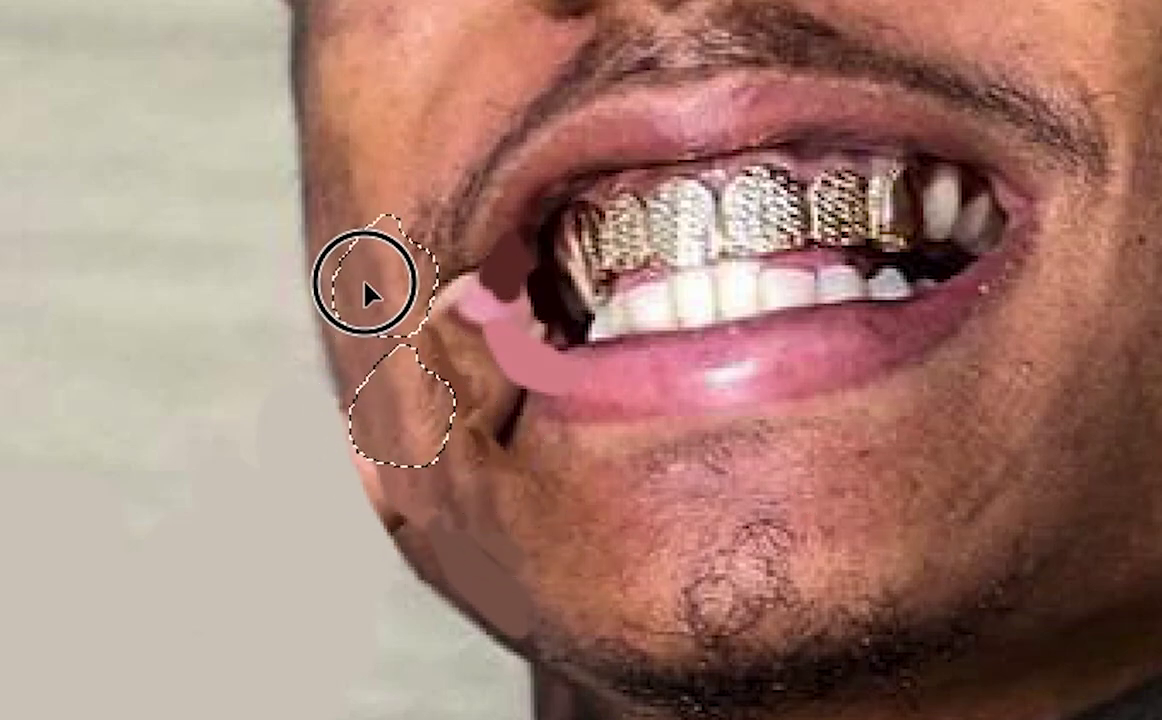
pyautogui.moveTo(428, 415); pyautogui.dragTo(468, 455)
pyautogui.hotkey('ctrl', 'd')
pyautogui.moveTo(440, 510)
pyautogui.mouseDown()
pyautogui.moveTo(462, 511)
pyautogui.moveTo(363, 436)
pyautogui.moveTo(420, 440)
pyautogui.mouseUp()
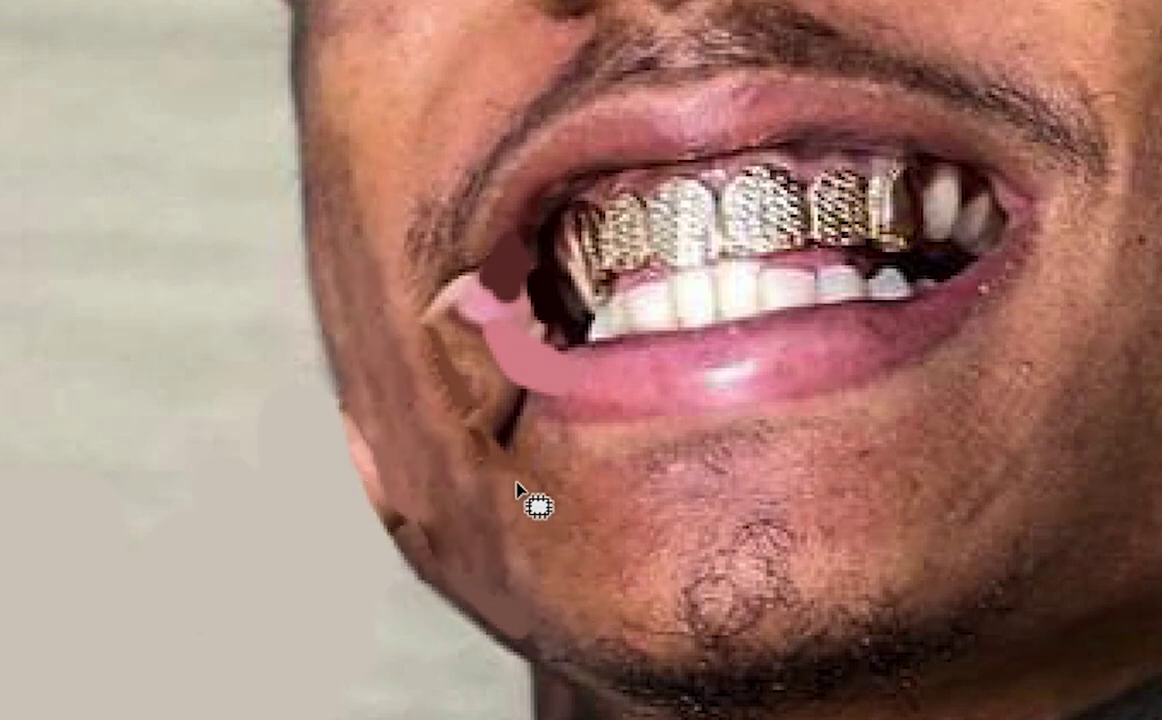
# Patch the cheek beside the lip corner, the pink blob and the dark lip corner with clean skin.
pyautogui.moveTo(537, 505); pyautogui.dragTo(407, 379)
pyautogui.moveTo(420, 330); pyautogui.dragTo(488, 480)
pyautogui.hotkey('ctrl', 'd')
pyautogui.moveTo(573, 410)
pyautogui.mouseDown()
pyautogui.moveTo(545, 340)
pyautogui.moveTo(612, 384)
pyautogui.moveTo(545, 176)
pyautogui.moveTo(500, 300)
pyautogui.mouseUp()
pyautogui.hotkey('ctrl', 'd')
pyautogui.moveTo(500, 280); pyautogui.dragTo(918, 205)
pyautogui.hotkey('ctrl', 'd')
# Select an area of the left cheek and copy it onto a new Layer 1.
pyautogui.moveTo(446, 345); pyautogui.dragTo(452, 357)
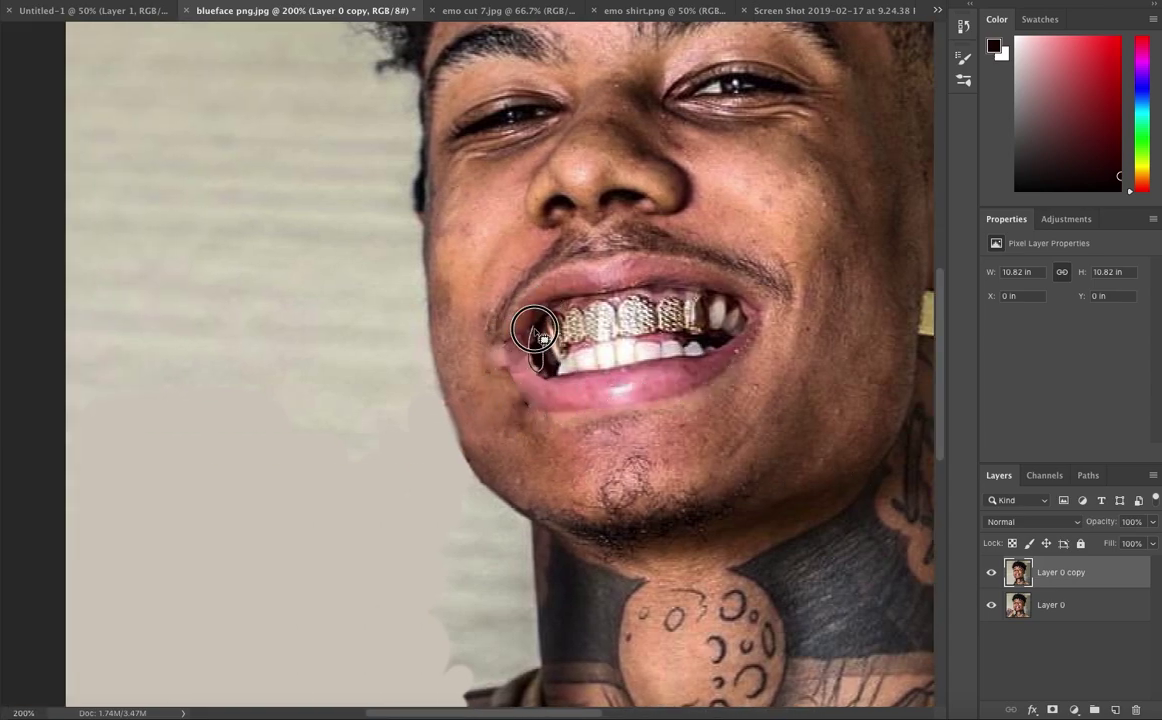
pyautogui.hscroll(3, 535, 335)
pyautogui.scroll(2, 412, 378)
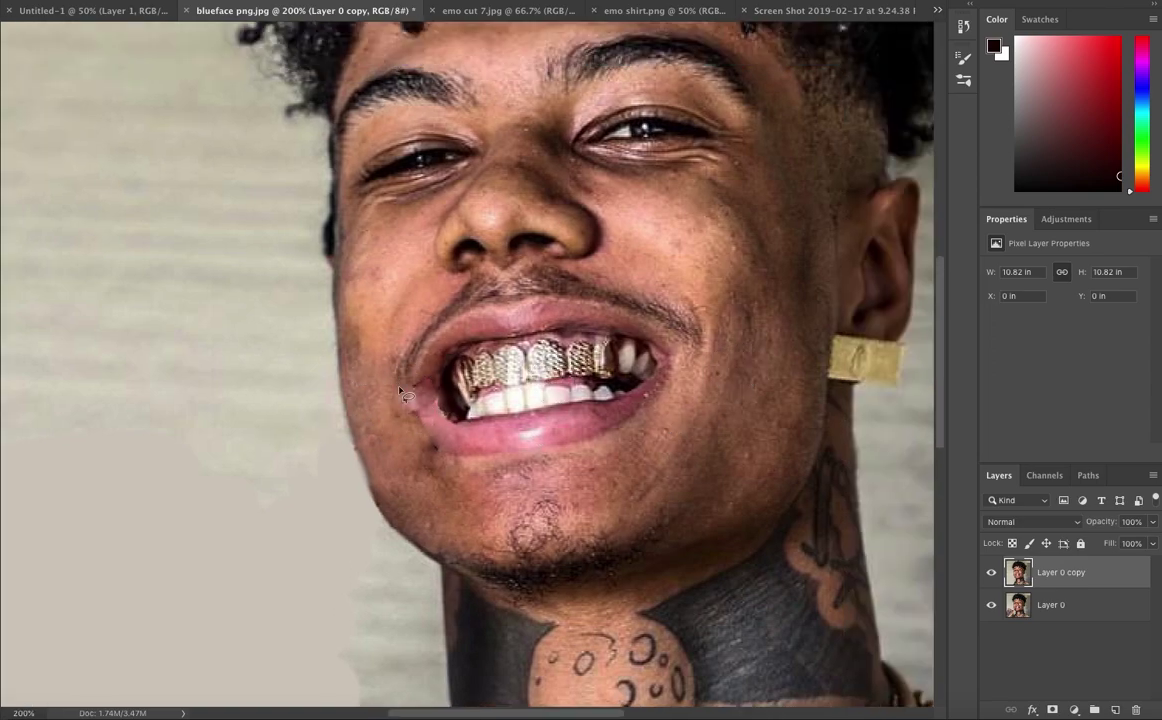
pyautogui.hotkey('ctrl', 'j')
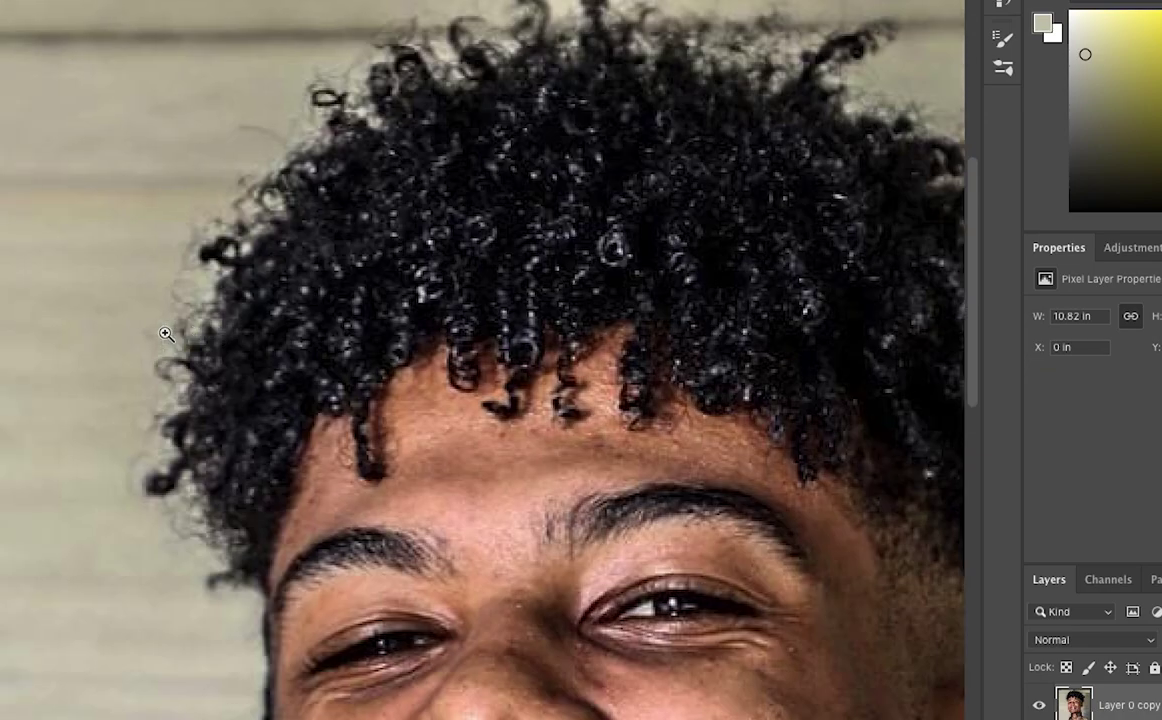
# Paint wall beige, then a darker beige, over the curly hair and hairline.
pyautogui.press('b')
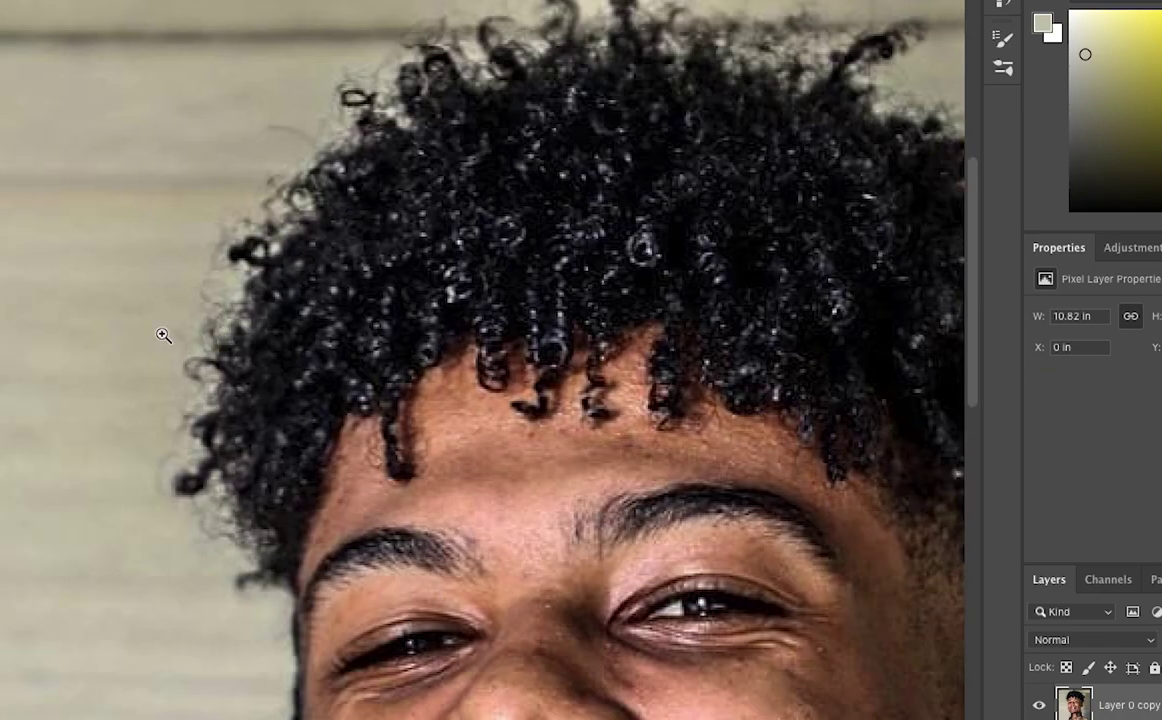
pyautogui.moveTo(246, 565)
pyautogui.mouseDown()
pyautogui.moveTo(445, 115)
pyautogui.moveTo(690, 357)
pyautogui.mouseUp()
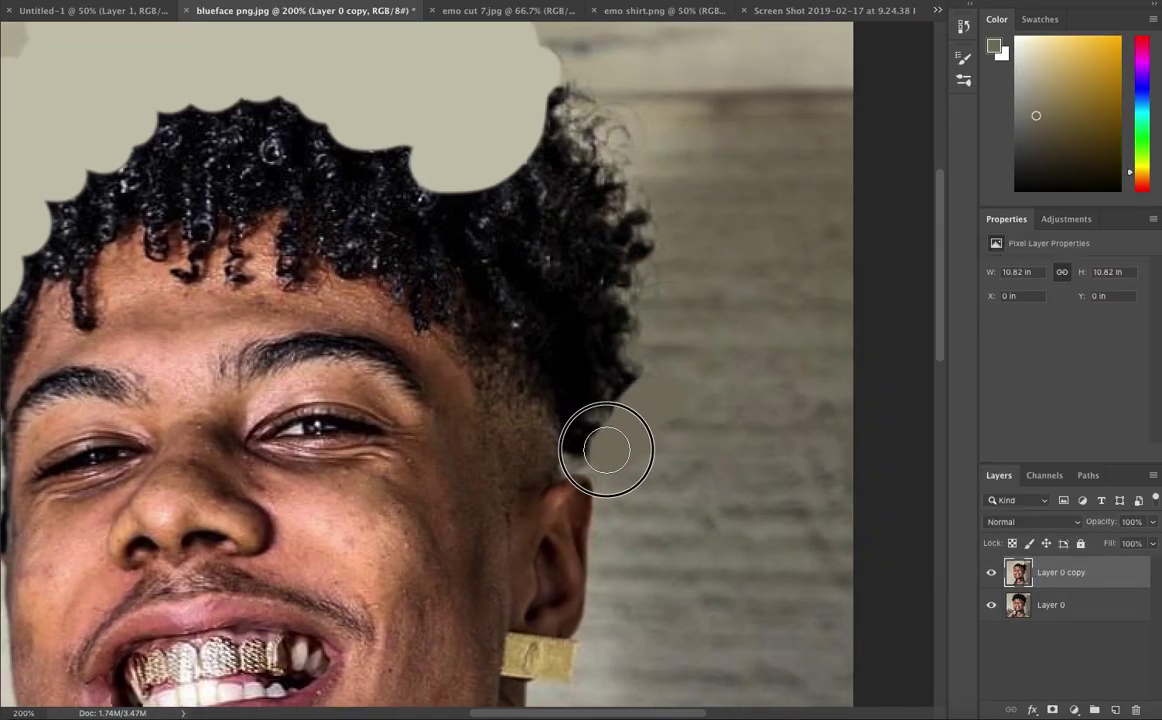
pyautogui.moveTo(604, 451)
pyautogui.mouseDown()
pyautogui.moveTo(568, 98)
pyautogui.moveTo(532, 254)
pyautogui.moveTo(584, 195)
pyautogui.mouseUp()
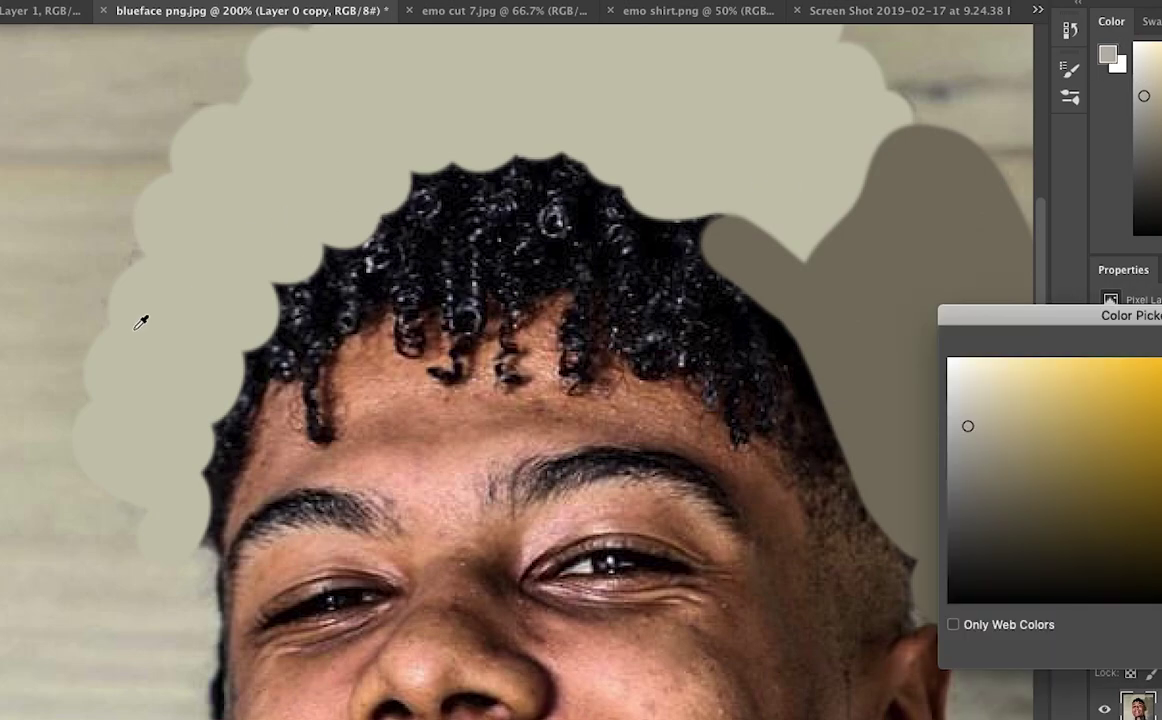
pyautogui.press('Return')
pyautogui.moveTo(254, 265)
pyautogui.mouseDown()
pyautogui.moveTo(661, 228)
pyautogui.moveTo(400, 180)
pyautogui.mouseUp()
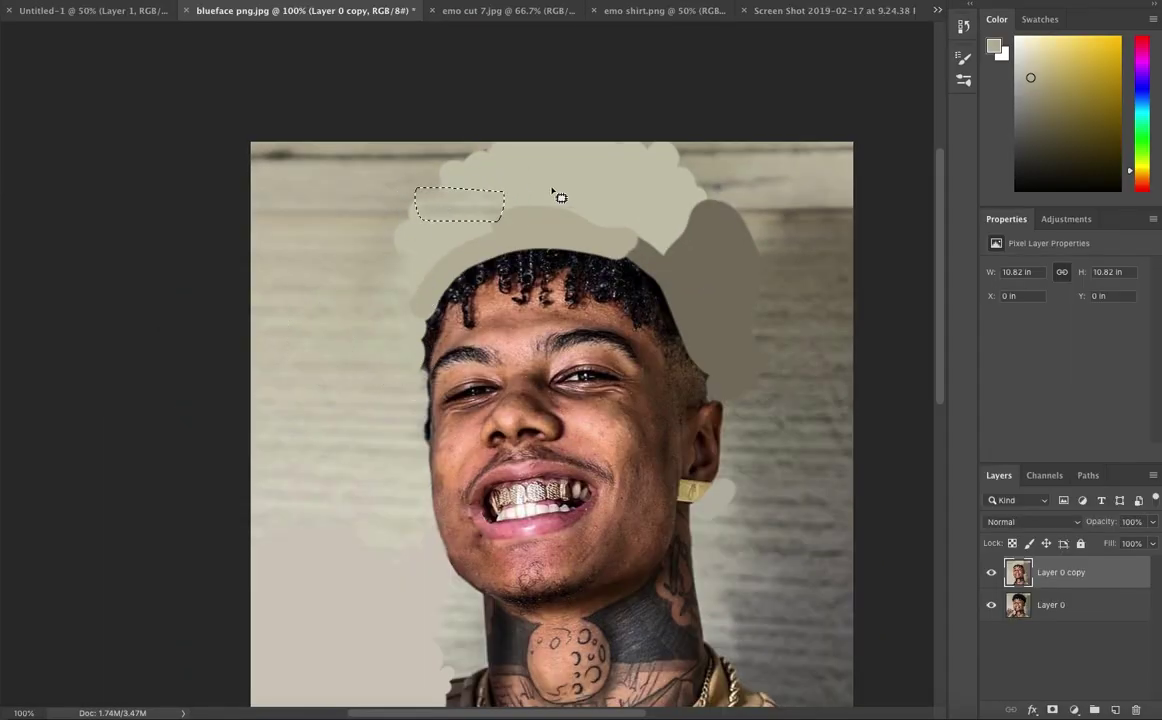
# Patch the top strip and the right side of the head with nearby wall texture.
pyautogui.moveTo(549, 162); pyautogui.dragTo(358, 176)
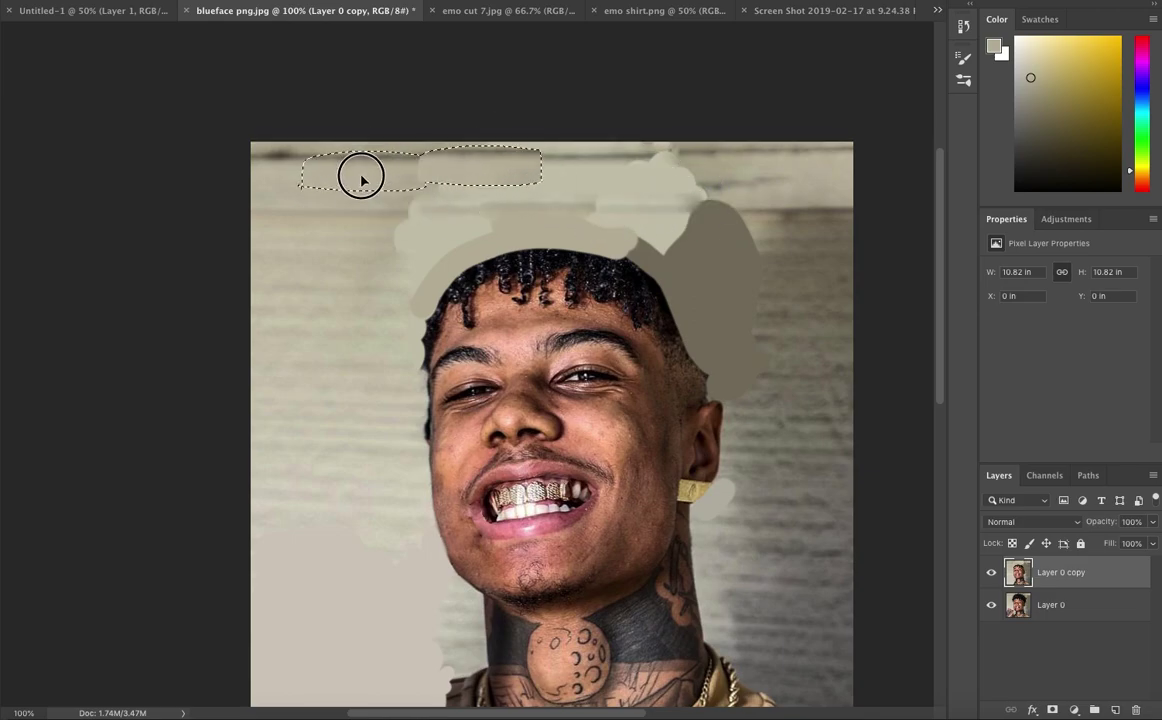
pyautogui.moveTo(737, 405)
pyautogui.mouseDown()
pyautogui.moveTo(684, 229)
pyautogui.moveTo(384, 272)
pyautogui.moveTo(734, 259)
pyautogui.moveTo(558, 205)
pyautogui.moveTo(534, 184)
pyautogui.mouseUp()
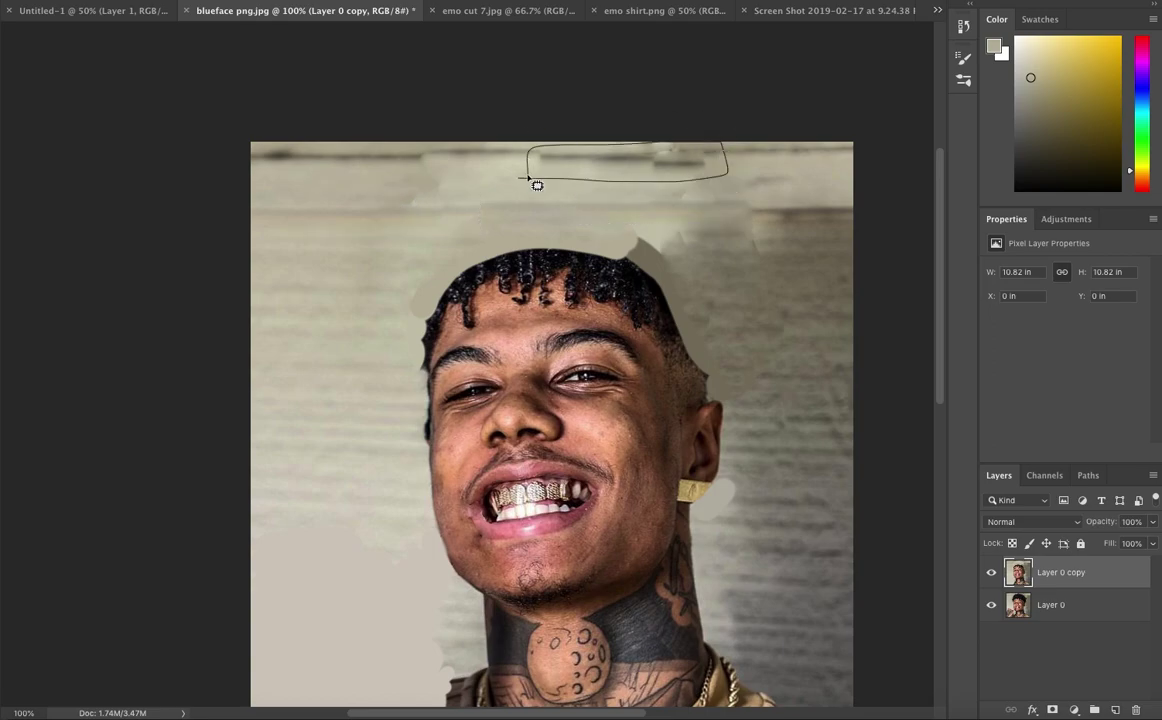
pyautogui.hotkey('ctrl', 'd')
pyautogui.scroll(-2, 615, 246)
pyautogui.moveTo(698, 195); pyautogui.dragTo(757, 273)
pyautogui.hotkey('ctrl', 'd')
# Patch the area beside the ear with wall texture and bring up emo cut 7.jpg.
pyautogui.hscroll(-2, 492, 90)
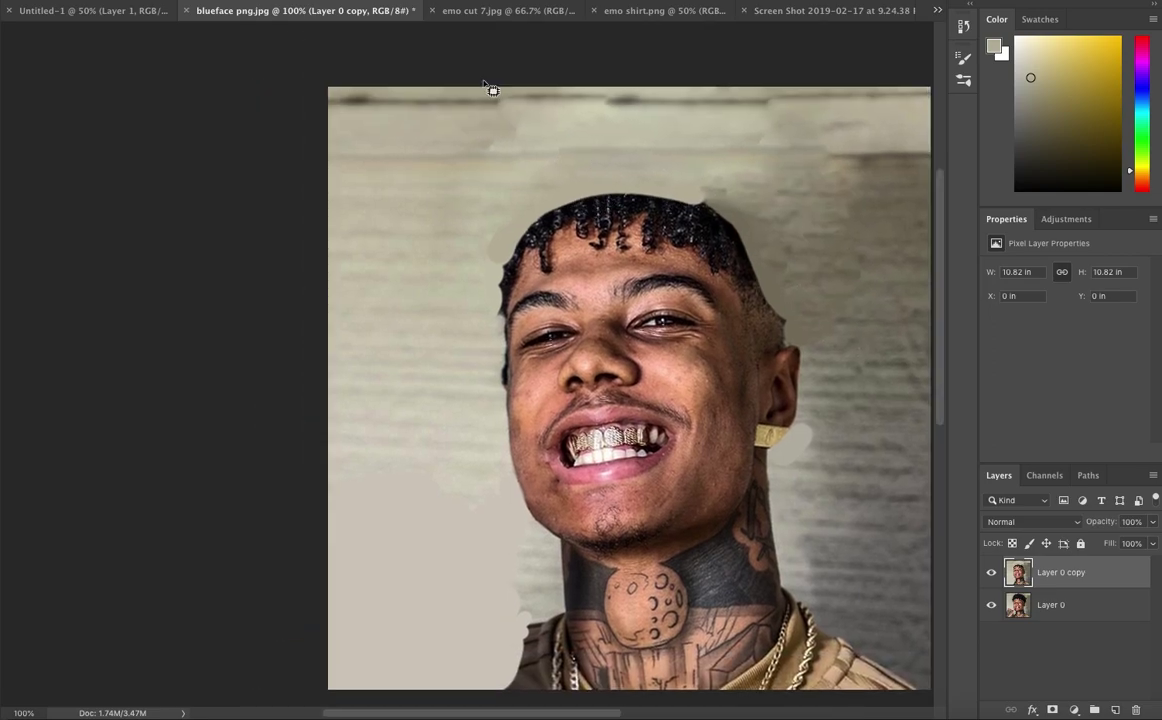
pyautogui.hotkey('ctrl', 'd')
pyautogui.scroll(-2, 876, 270)
pyautogui.moveTo(782, 390); pyautogui.dragTo(820, 372)
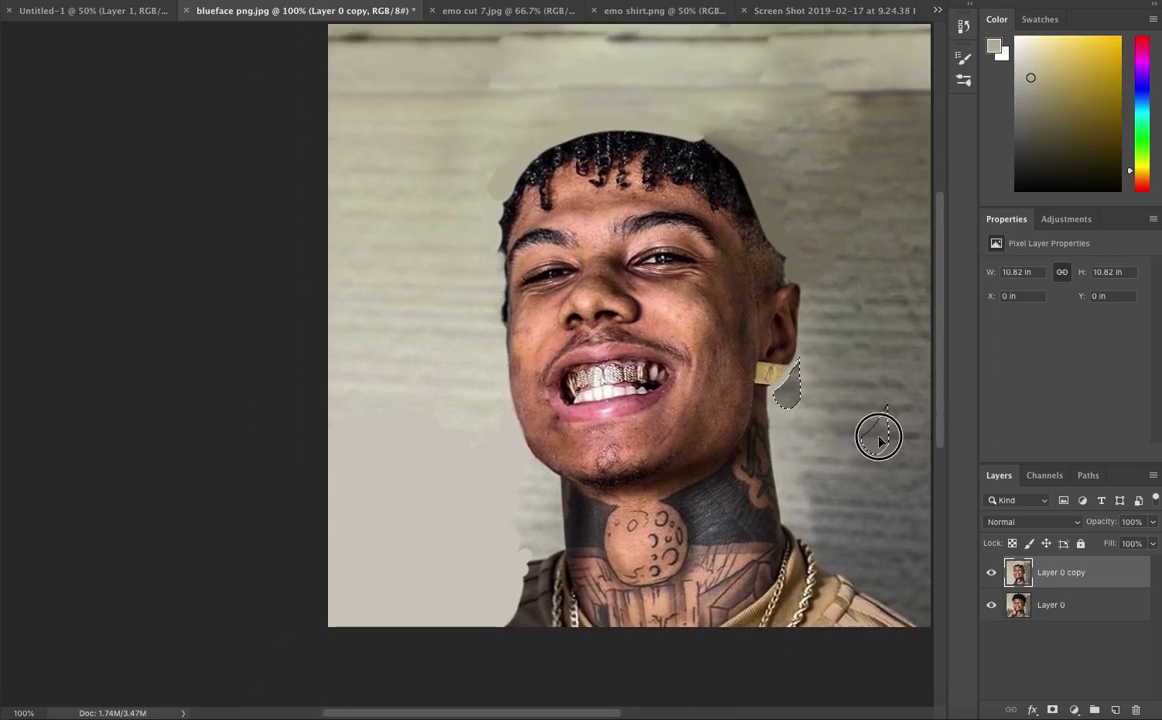
pyautogui.moveTo(388, 491); pyautogui.dragTo(428, 435)
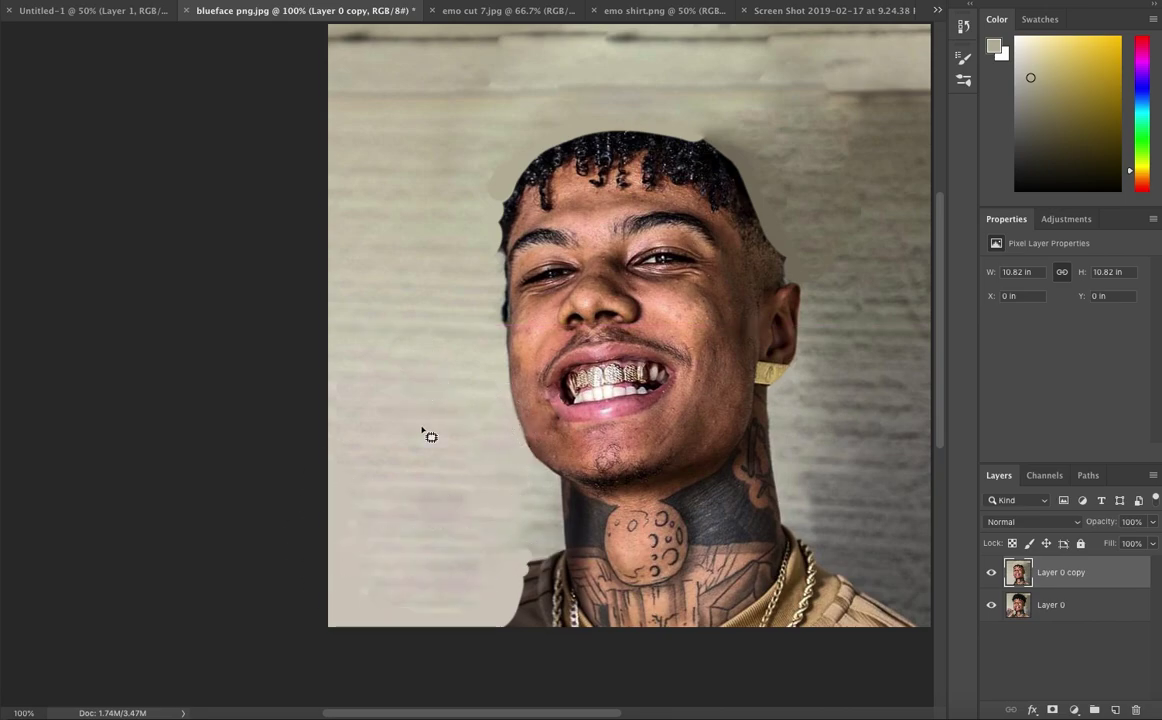
pyautogui.hscroll(3, 130, 332)
pyautogui.hotkey('ctrl', 'Tab')
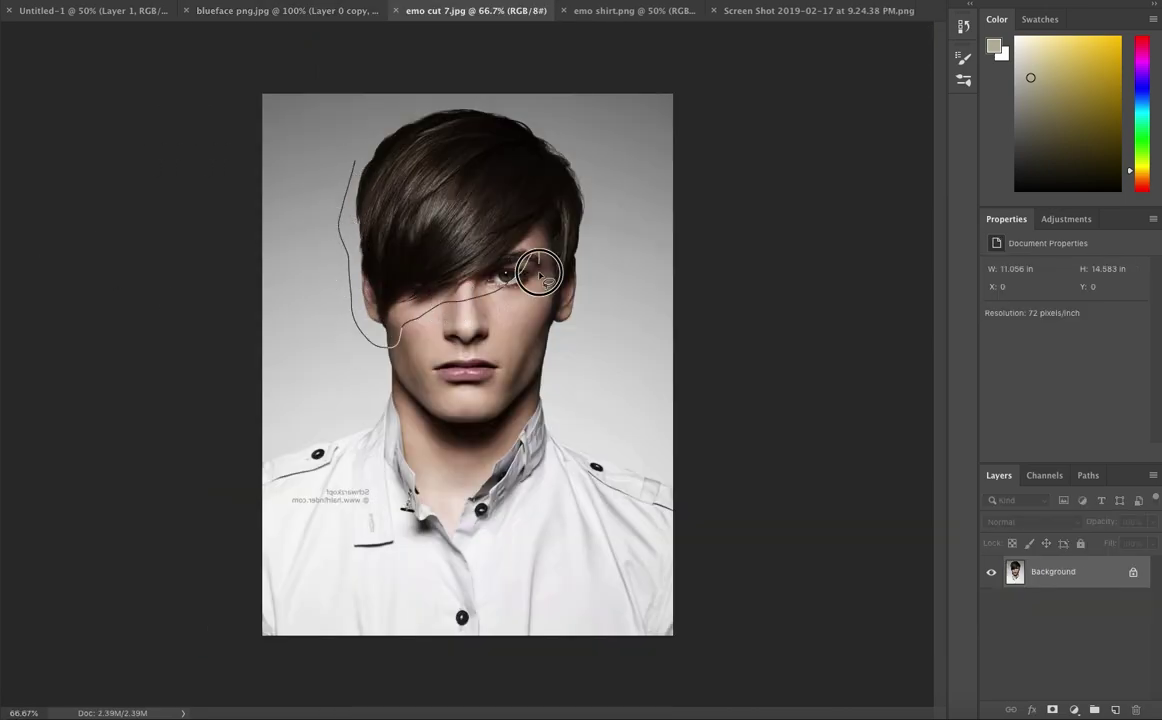
# Copy the emo hair from emo cut 7.jpg onto the portrait, scaled to 6.11 × 5.18 in over the head.
pyautogui.moveTo(517, 108); pyautogui.dragTo(470, 112)
pyautogui.hotkey('ctrl', 'c')
pyautogui.hotkey('ctrl', 'shift', 'Tab')
pyautogui.hotkey('ctrl', 'v')
pyautogui.hotkey('ctrl', 't')
pyautogui.moveTo(467, 186)
pyautogui.mouseDown()
pyautogui.moveTo(339, 60)
pyautogui.moveTo(462, 207)
pyautogui.mouseUp()
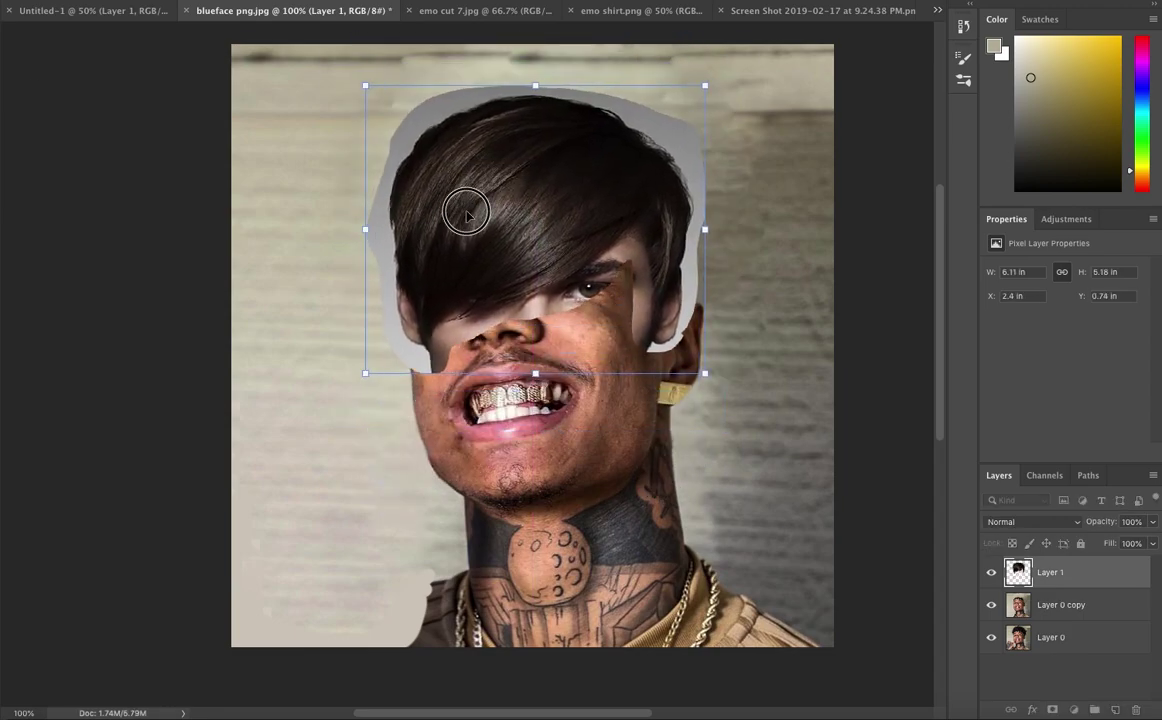
pyautogui.press('Return')
# Zoom in with a larger brush and erase the grey strip beside the hair.
pyautogui.rightClick(83, 3)
pyautogui.press('Return')
pyautogui.scroll(2, 757, 170)
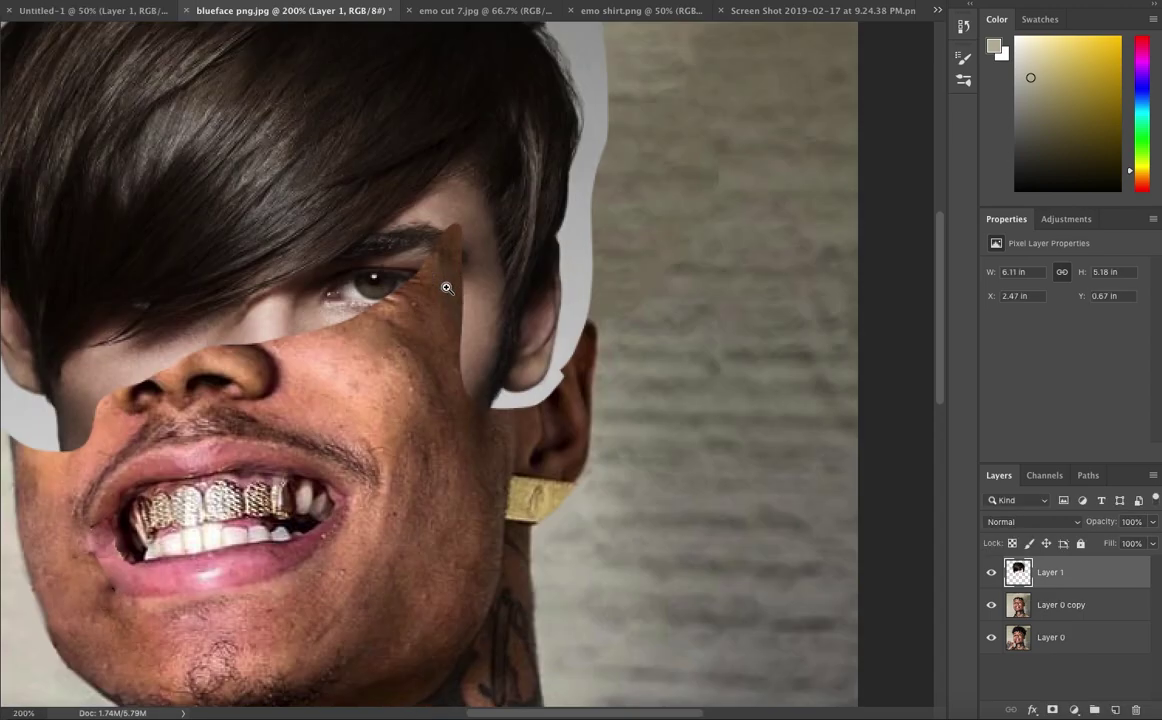
pyautogui.scroll(2, 757, 170)
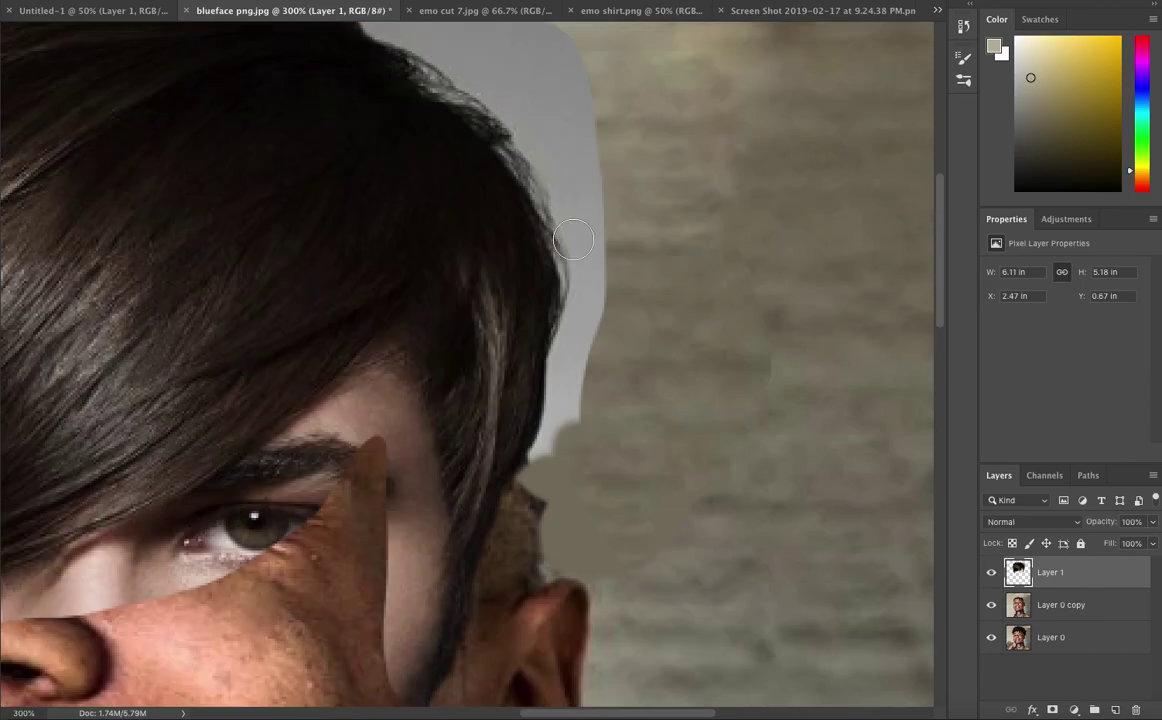
pyautogui.press(']')
pyautogui.moveTo(573, 240); pyautogui.dragTo(583, 303)
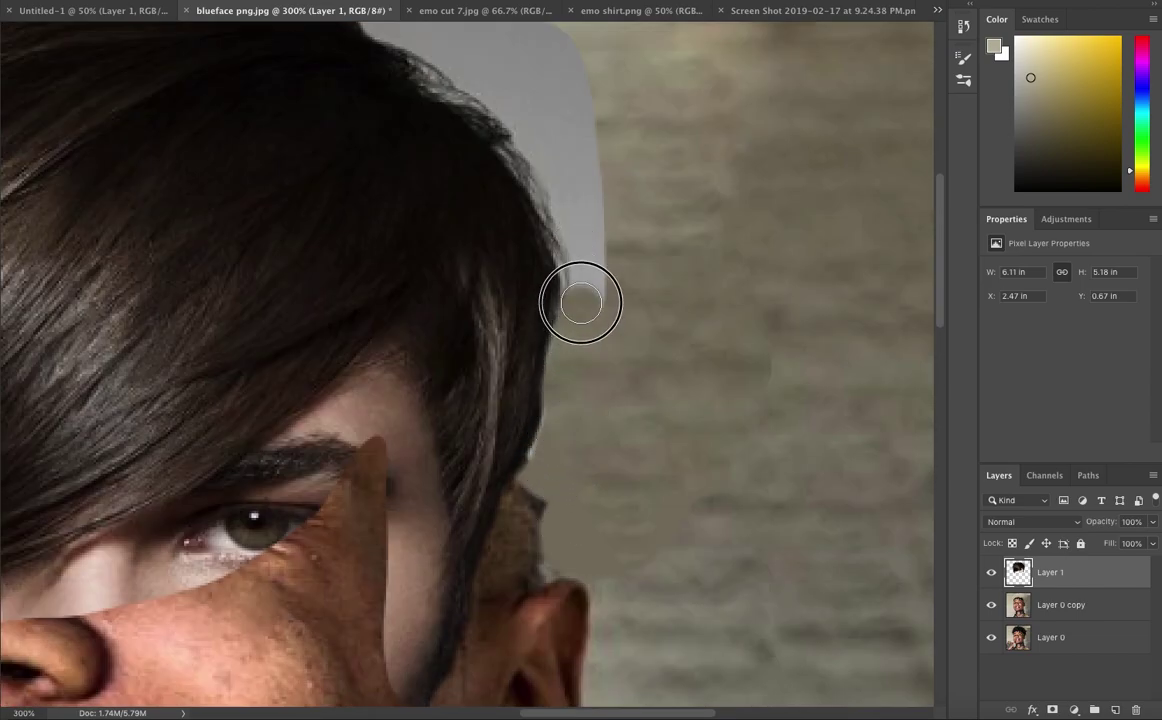
# Erase the grey strip along and above the top of the pasted hair.
pyautogui.scroll(5, 521, 244)
pyautogui.moveTo(521, 244)
pyautogui.mouseDown()
pyautogui.moveTo(490, 303)
pyautogui.moveTo(571, 475)
pyautogui.moveTo(420, 259)
pyautogui.mouseUp()
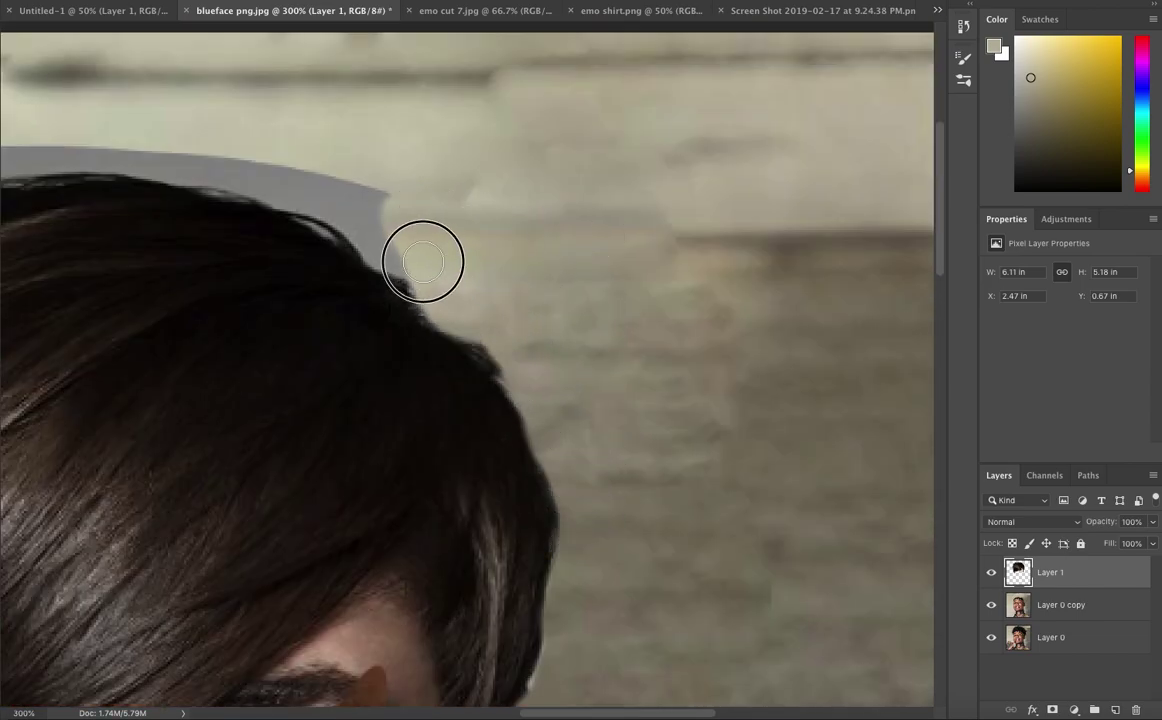
pyautogui.hscroll(-5, 420, 259)
pyautogui.moveTo(610, 251); pyautogui.dragTo(496, 185)
pyautogui.hscroll(-5, 693, 166)
pyautogui.moveTo(693, 166)
pyautogui.mouseDown()
pyautogui.moveTo(441, 156)
pyautogui.moveTo(218, 239)
pyautogui.mouseUp()
pyautogui.hscroll(-3, 273, 345)
pyautogui.moveTo(273, 345)
pyautogui.mouseDown()
pyautogui.moveTo(355, 329)
pyautogui.moveTo(303, 402)
pyautogui.moveTo(298, 602)
pyautogui.mouseUp()
# Erase the grey strip left of the hair and over the eye.
pyautogui.scroll(-4, 343, 532)
pyautogui.hscroll(-2, 343, 532)
pyautogui.scroll(-3, 343, 532)
pyautogui.hscroll(-2, 343, 532)
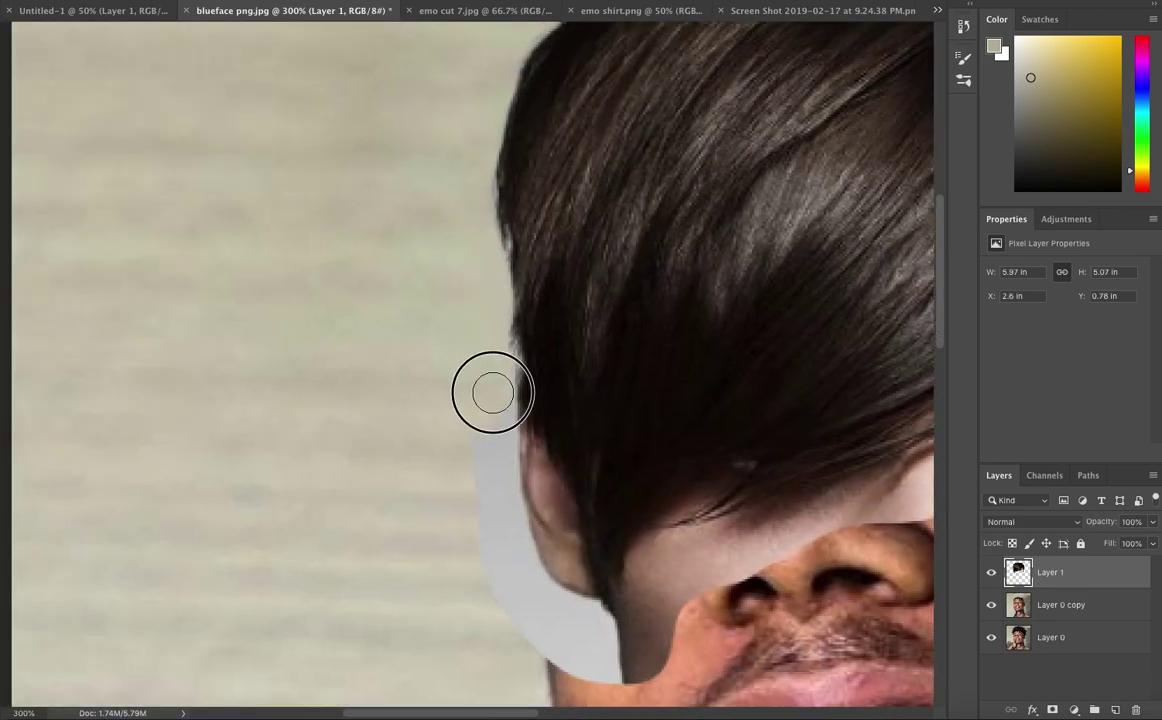
pyautogui.hscroll(-2, 475, 441)
pyautogui.scroll(-1, 638, 493)
pyautogui.moveTo(575, 418)
pyautogui.mouseDown()
pyautogui.moveTo(617, 535)
pyautogui.moveTo(641, 485)
pyautogui.moveTo(800, 428)
pyautogui.mouseUp()
pyautogui.hscroll(2, 617, 535)
pyautogui.hscroll(2, 563, 537)
pyautogui.hscroll(5, 800, 428)
pyautogui.moveTo(500, 405)
pyautogui.mouseDown()
pyautogui.moveTo(656, 384)
pyautogui.moveTo(780, 250)
pyautogui.moveTo(783, 500)
pyautogui.mouseUp()
# Touch up the hair edge with a smaller brush and zoom out to view the whole image.
pyautogui.hscroll(1, 780, 250)
pyautogui.hscroll(2, 765, 235)
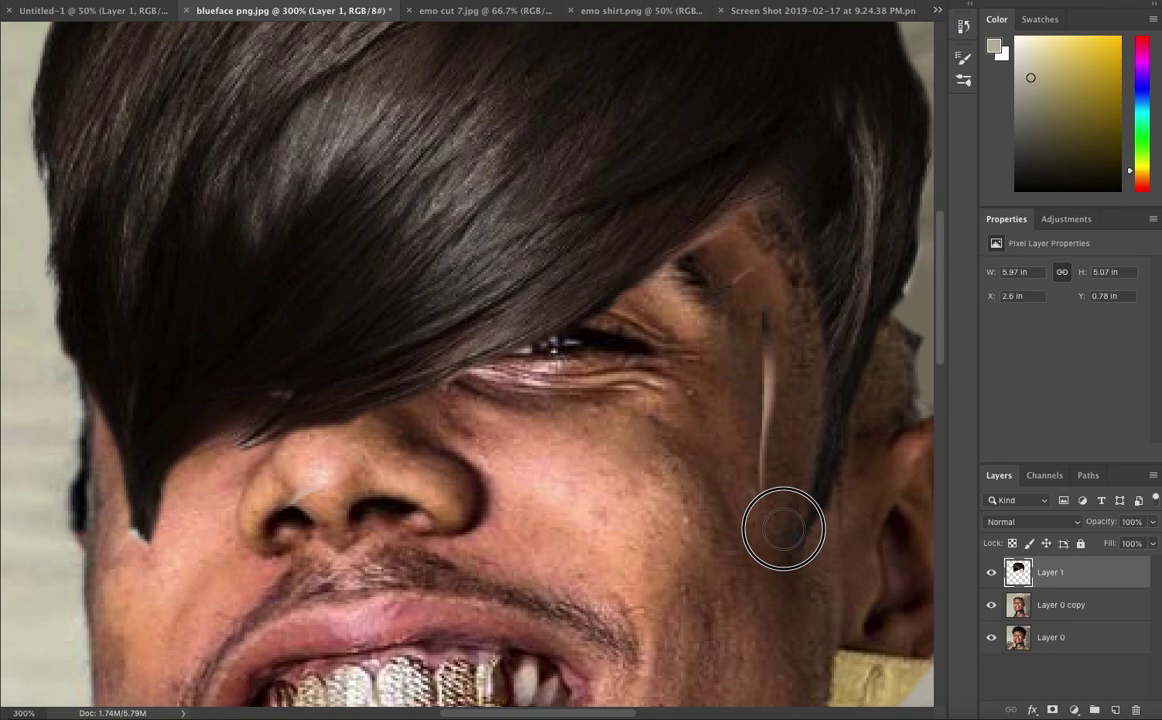
pyautogui.hscroll(-4, 705, 254)
pyautogui.rightClick(420, 382)
pyautogui.moveTo(420, 382); pyautogui.dragTo(455, 353)
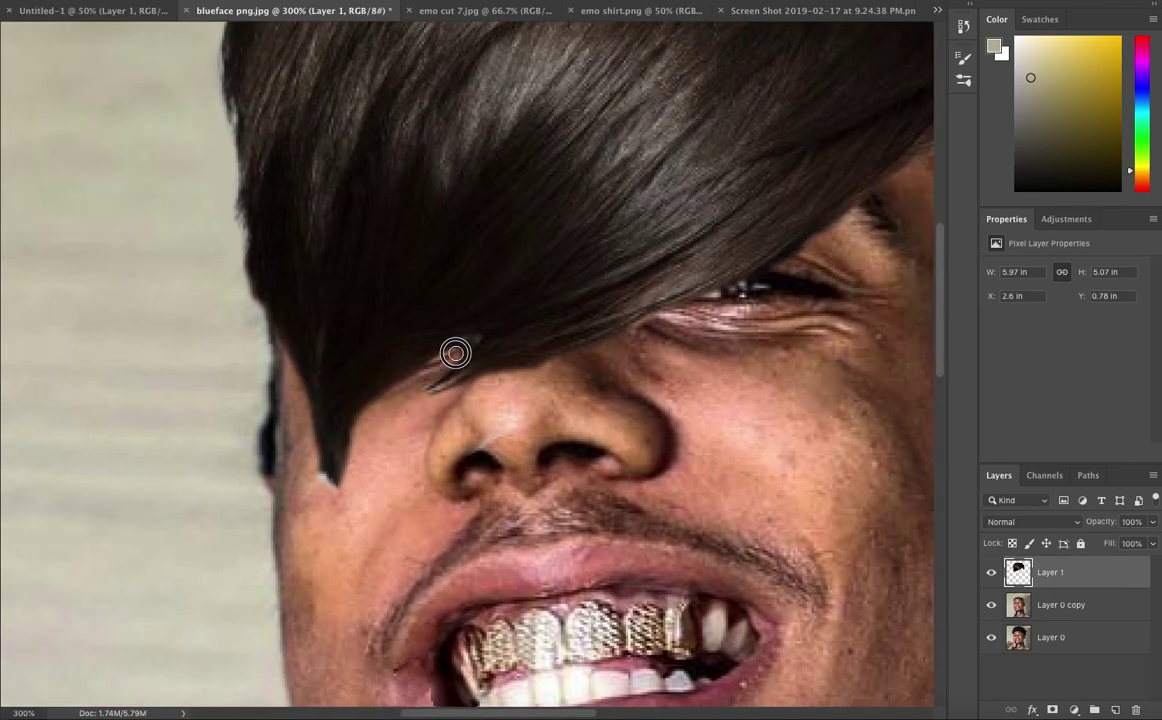
pyautogui.rightClick(63, 40)
pyautogui.press('Escape')
pyautogui.scroll(5, 307, 455)
pyautogui.scroll(5, 330, 400)
pyautogui.scroll(-2, 350, 300)
pyautogui.scroll(-1, 366, 267)
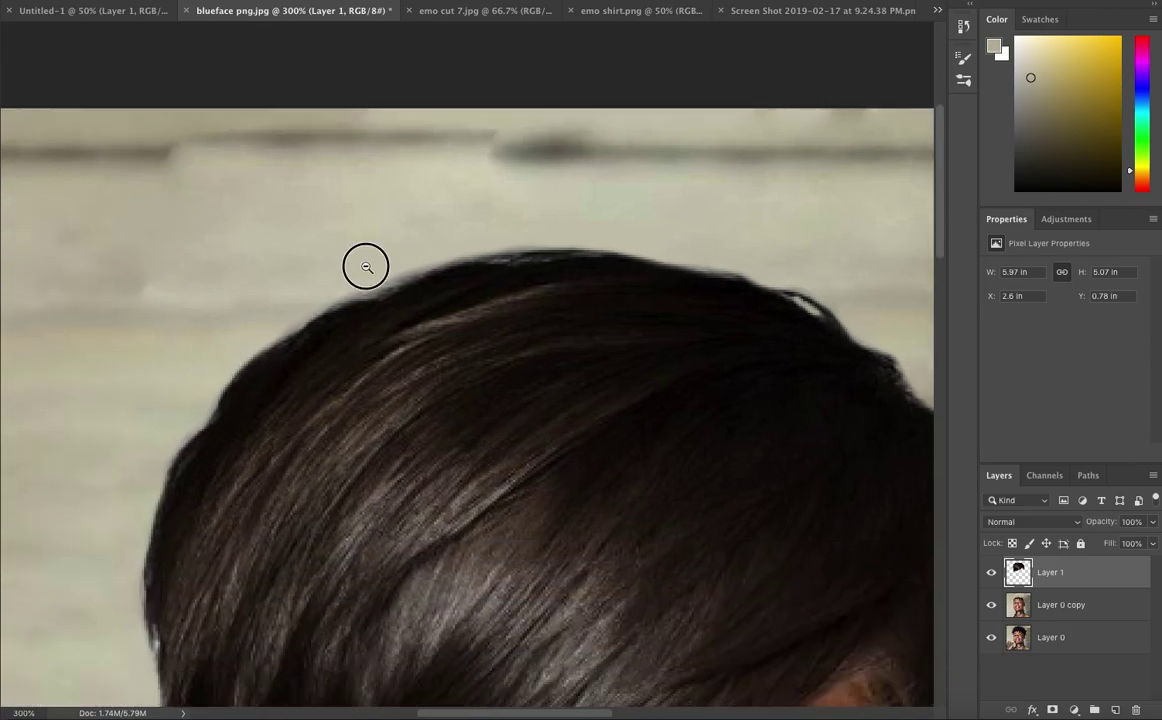
pyautogui.keyDown('alt'); pyautogui.click(366, 267); pyautogui.keyUp('alt')
pyautogui.keyDown('alt'); pyautogui.click(366, 267); pyautogui.keyUp('alt')
pyautogui.hotkey('ctrl', 't')
# Warp the emo hair around the head, lowering its top to 6.11 × 4.96 in.
pyautogui.moveTo(394, 382)
pyautogui.mouseDown()
pyautogui.moveTo(540, 236)
pyautogui.moveTo(716, 350)
pyautogui.moveTo(667, 152)
pyautogui.moveTo(430, 323)
pyautogui.mouseUp()
pyautogui.moveTo(697, 283)
pyautogui.mouseDown()
pyautogui.moveTo(705, 169)
pyautogui.moveTo(428, 192)
pyautogui.moveTo(420, 336)
pyautogui.moveTo(397, 259)
pyautogui.mouseUp()
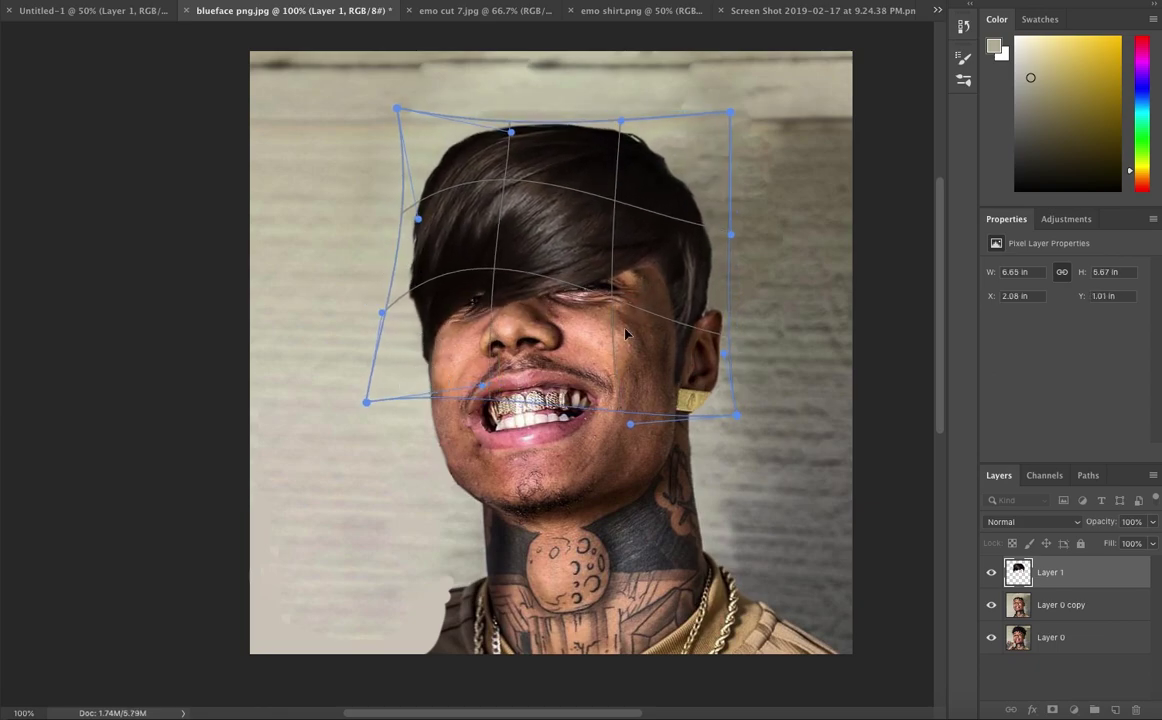
pyautogui.press('Return')
pyautogui.scroll(-1, 134, 291)
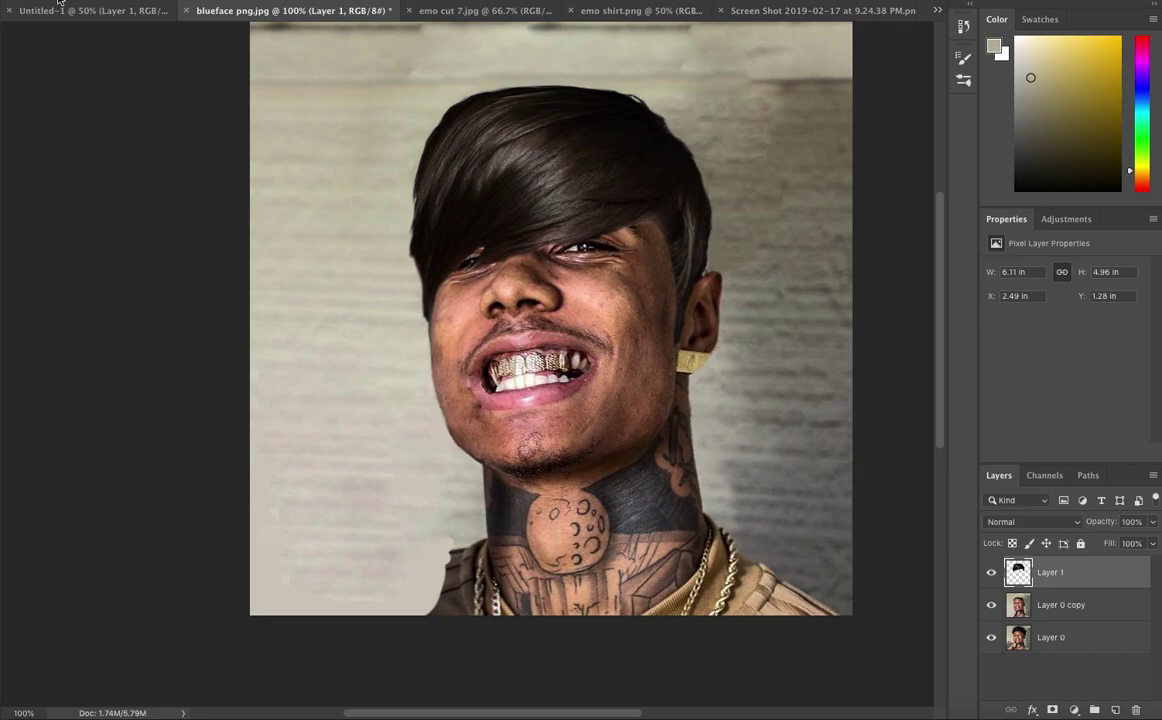
pyautogui.hotkey('ctrl', '+')
pyautogui.hscroll(-5, 510, 200)
# Paint white over the gold grills so the teeth look bright white.
pyautogui.hscroll(-3, 228, 182)
pyautogui.scroll(1, 246, 150)
pyautogui.scroll(-1, 239, 147)
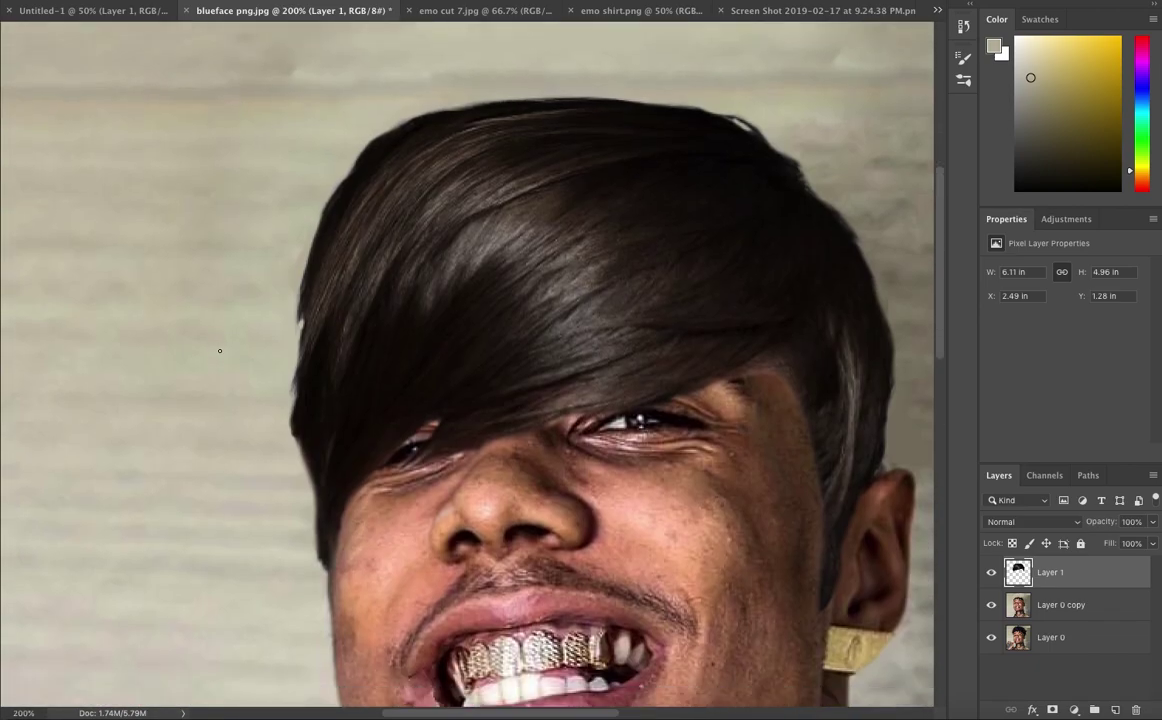
pyautogui.hotkey('ctrl', '+')
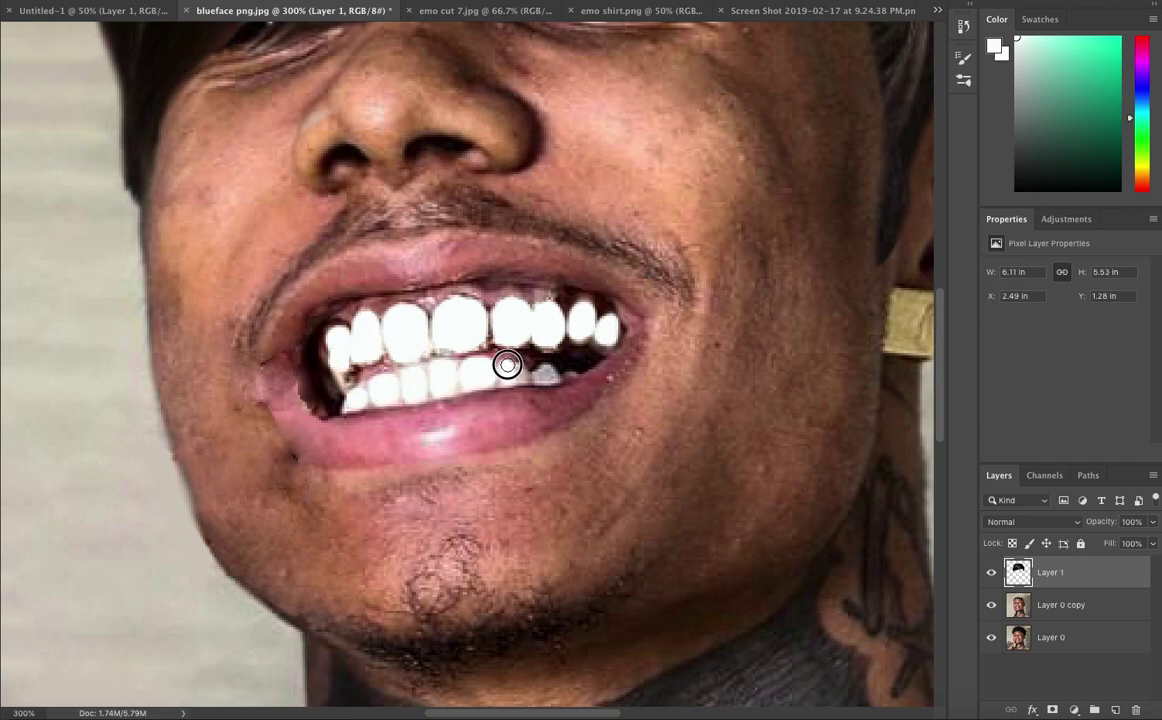
pyautogui.rightClick(443, 352)
pyautogui.press('Escape')
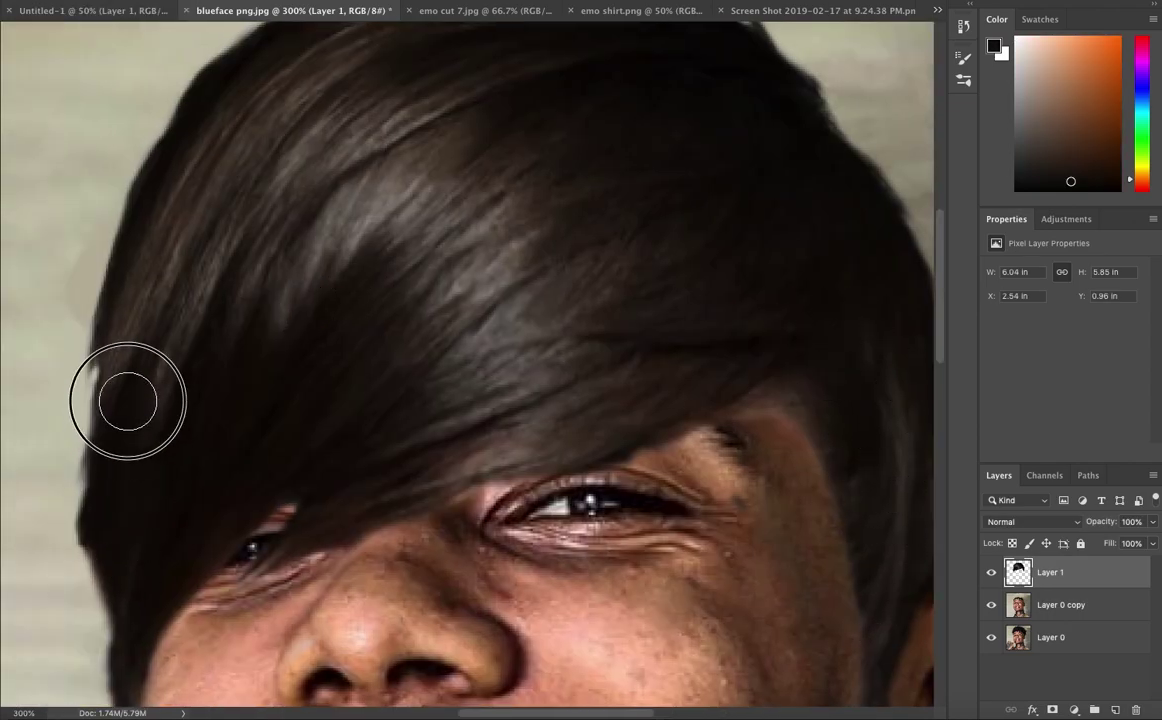
# Paint black strokes across the emo hair to fill it out to 6.04 × 5.85 in.
pyautogui.moveTo(117, 402)
pyautogui.mouseDown()
pyautogui.moveTo(233, 355)
pyautogui.moveTo(604, 264)
pyautogui.mouseUp()
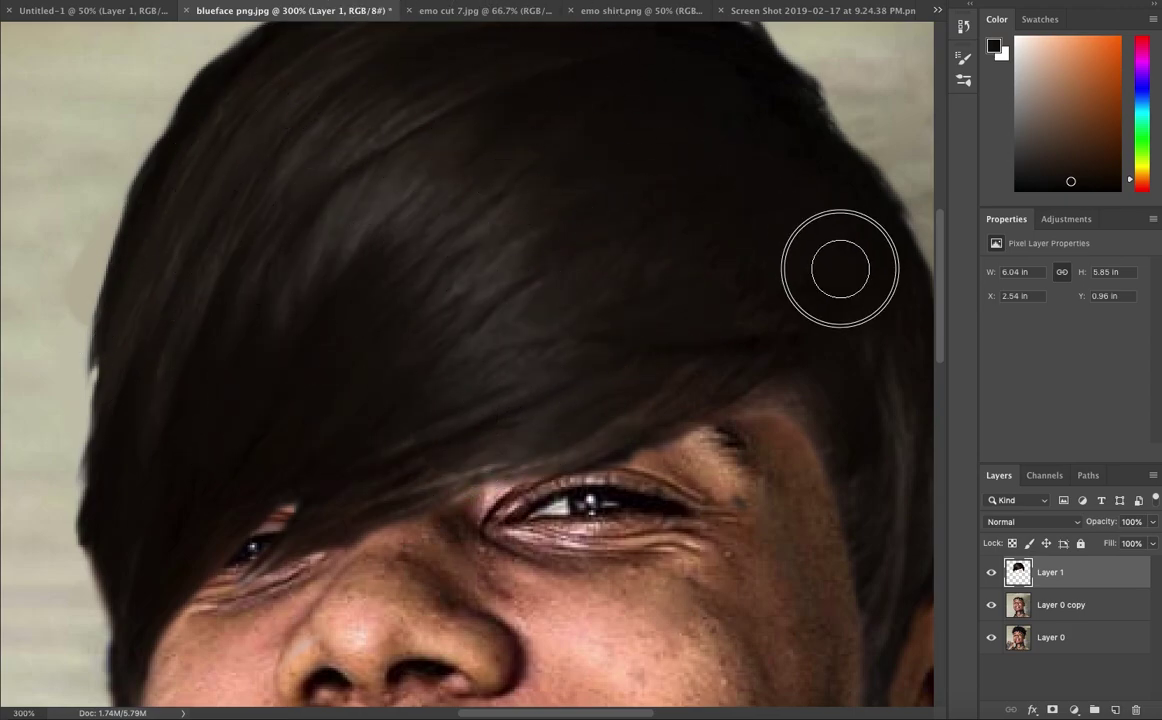
pyautogui.scroll(3, 840, 267)
pyautogui.moveTo(220, 433); pyautogui.dragTo(310, 8)
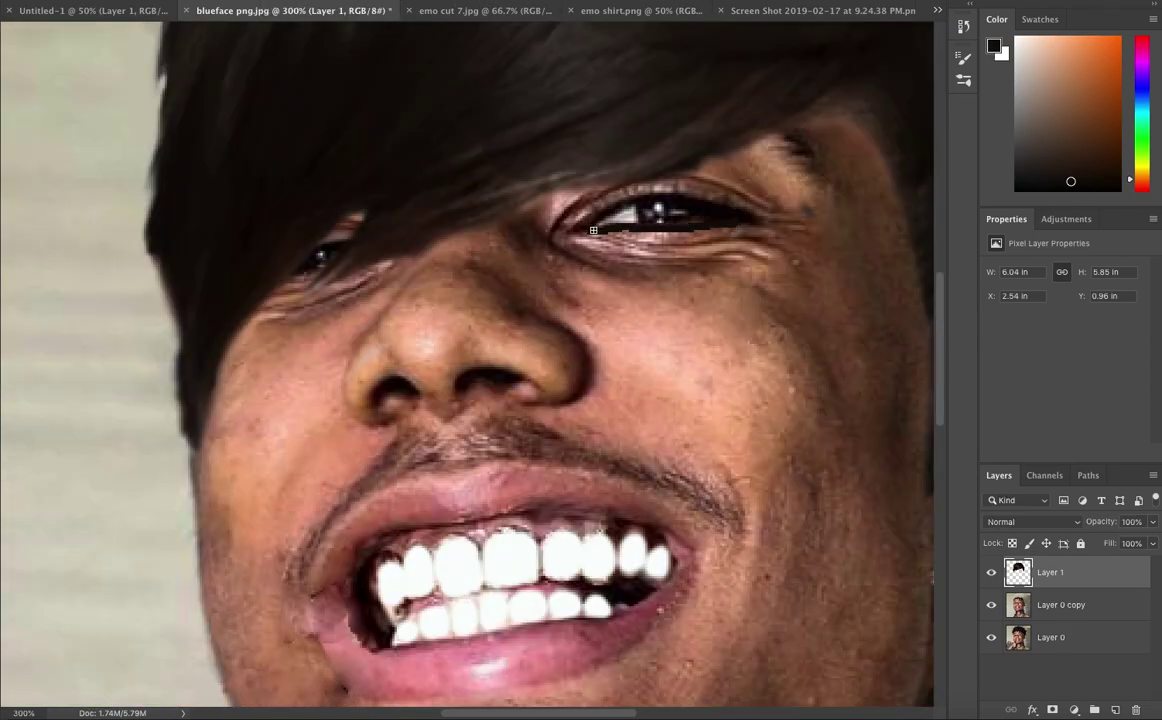
pyautogui.rightClick(384, 228)
pyautogui.press('Escape')
pyautogui.hotkey('alt', '[')
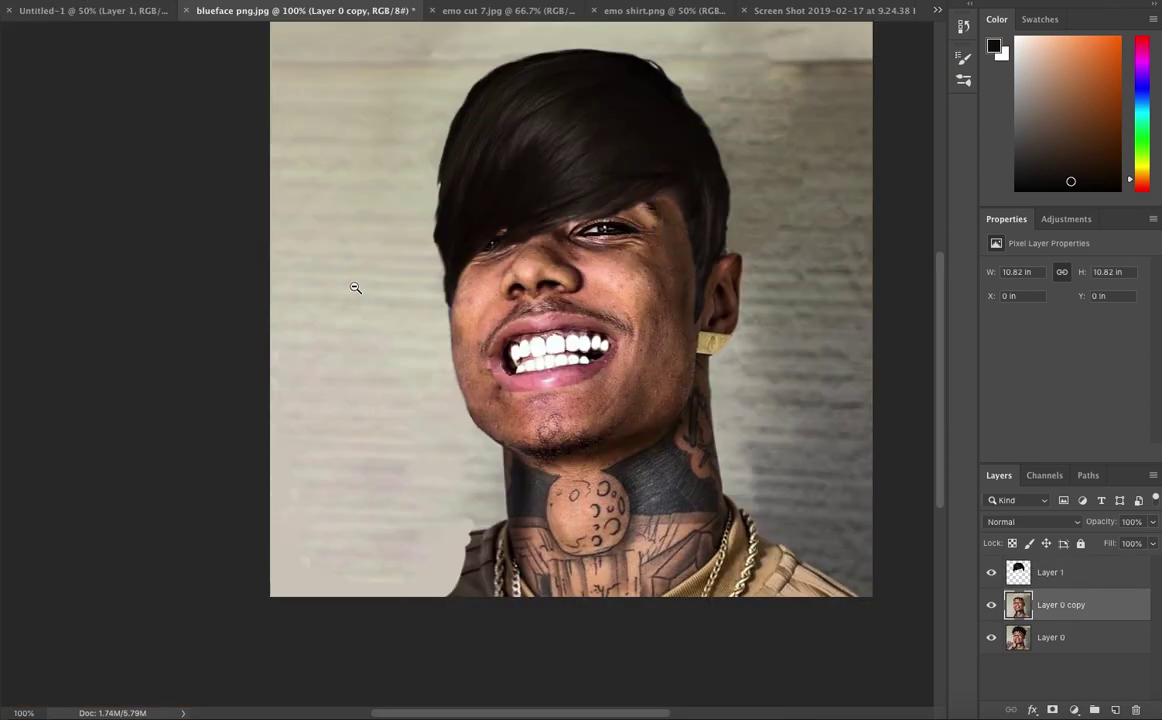
# Paste the plaid shirt from emo shirt.png, enlarged and rotated under the chin using 50% opacity as a guide.
pyautogui.click(631, 10)
pyautogui.moveTo(248, 575)
pyautogui.mouseDown()
pyautogui.moveTo(682, 482)
pyautogui.moveTo(690, 575)
pyautogui.mouseUp()
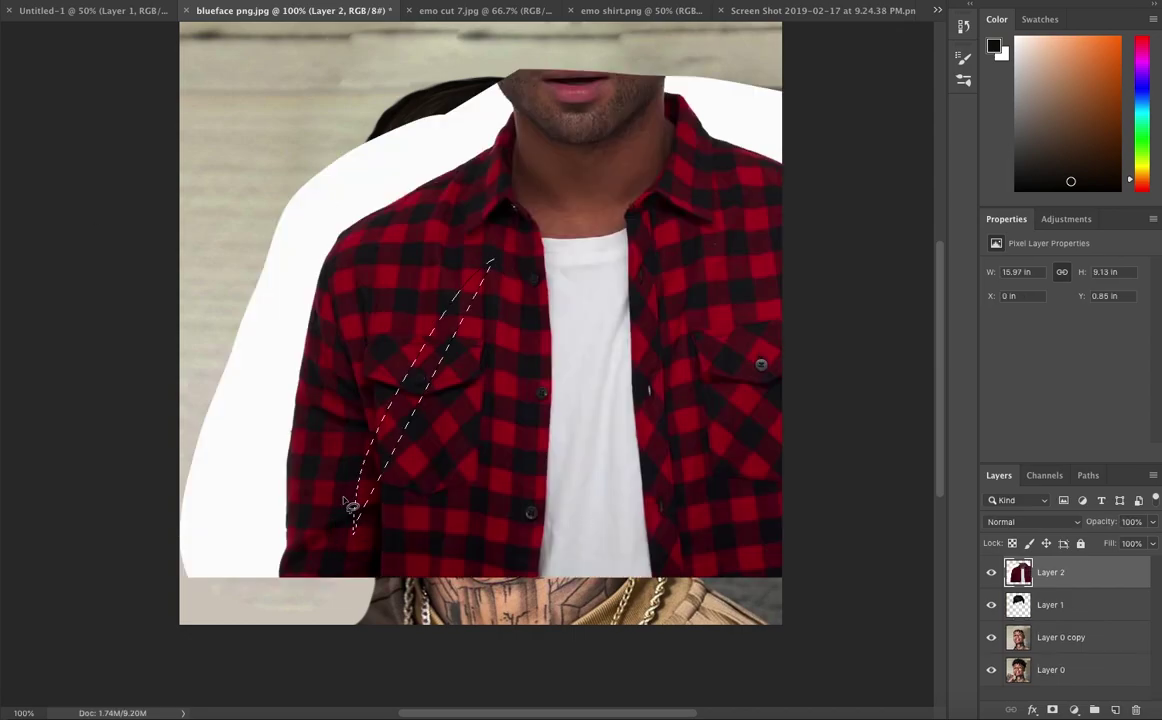
pyautogui.hotkey('ctrl', 't')
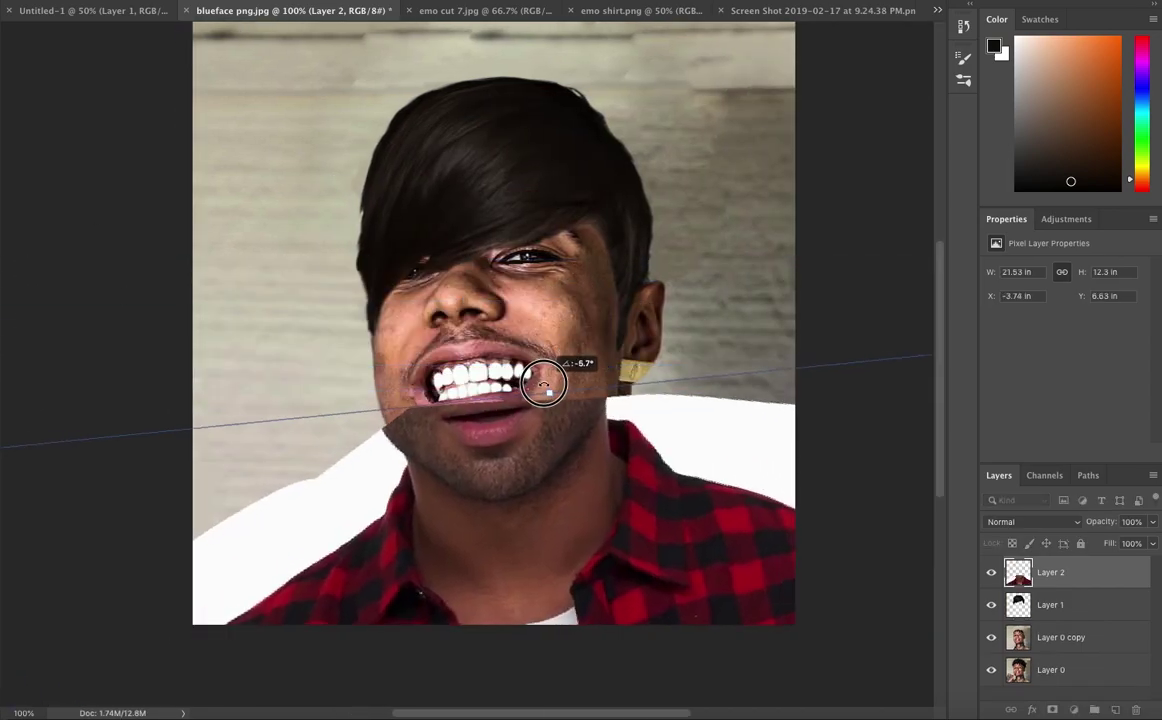
pyautogui.moveTo(545, 375)
pyautogui.mouseDown()
pyautogui.moveTo(519, 513)
pyautogui.moveTo(516, 500)
pyautogui.mouseUp()
pyautogui.press('Return')
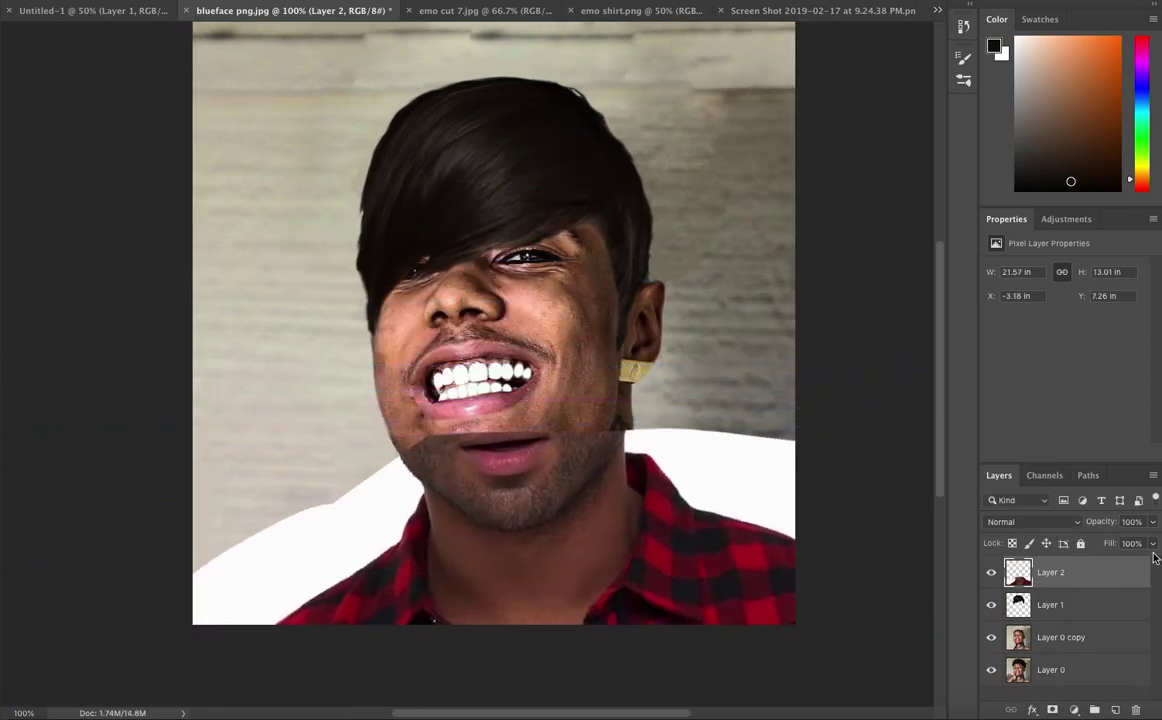
pyautogui.press('5')
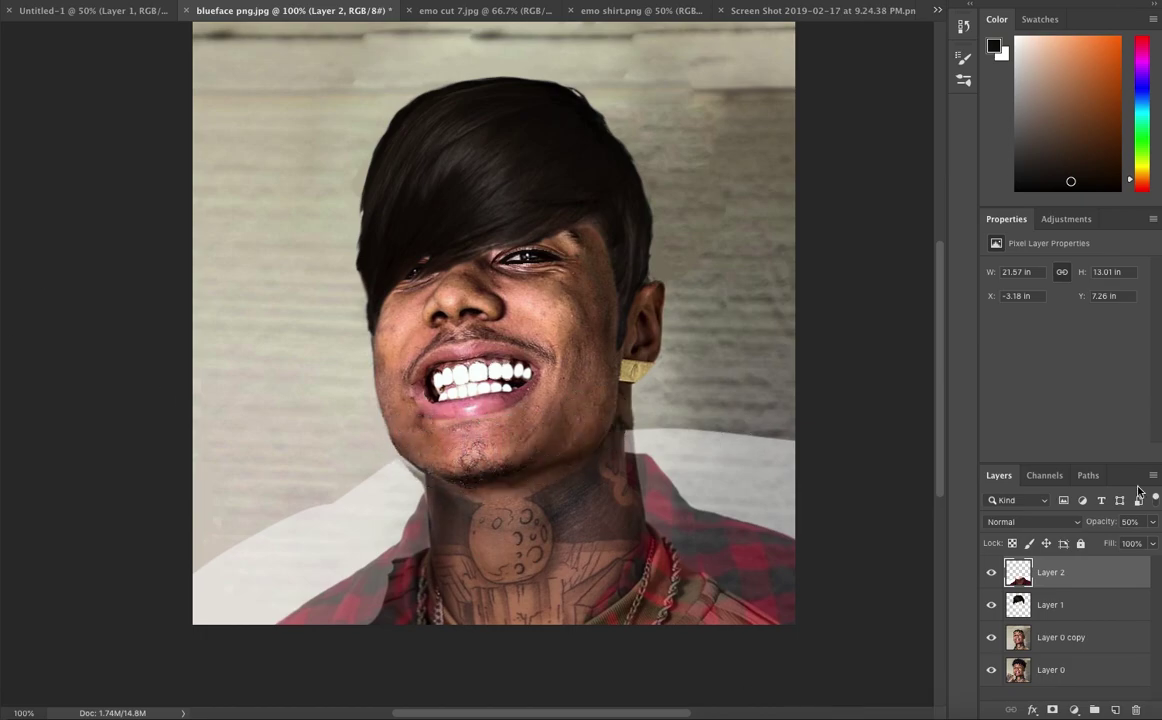
pyautogui.press('0')
pyautogui.moveTo(556, 583); pyautogui.dragTo(543, 563)
# Erase the white shirt area along the chin line and beside the neck.
pyautogui.moveTo(418, 447); pyautogui.dragTo(555, 465)
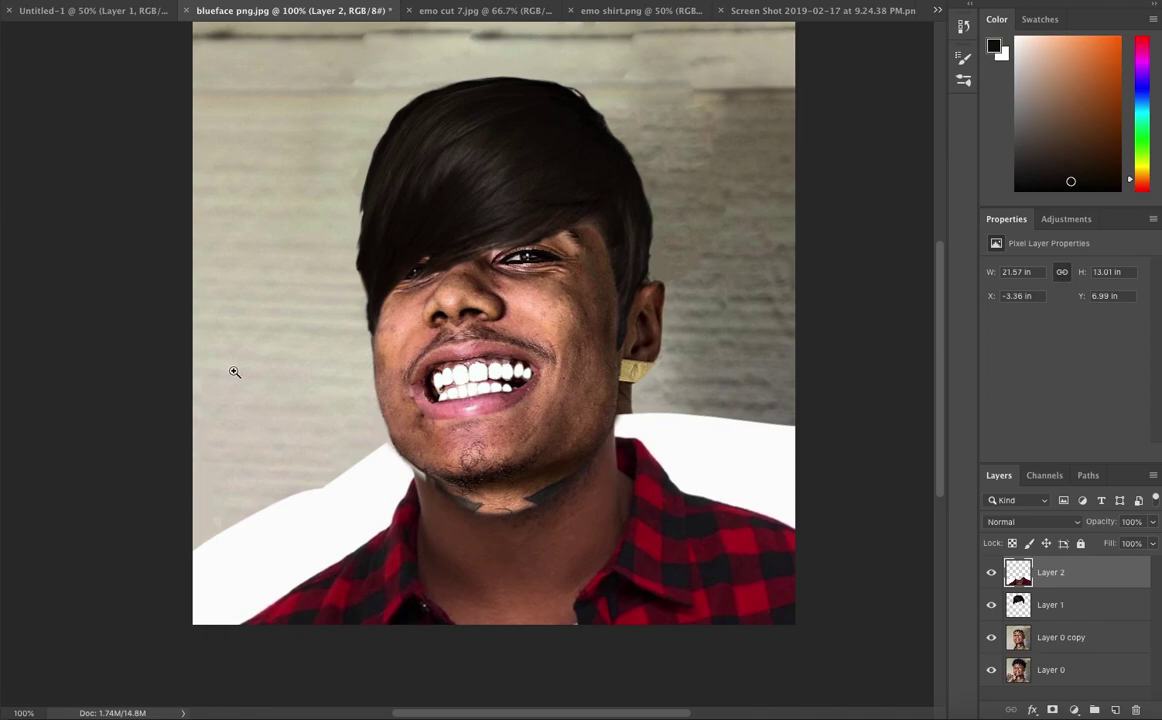
pyautogui.scroll(1, 82, 664)
pyautogui.moveTo(310, 483); pyautogui.dragTo(635, 272)
pyautogui.hscroll(10, 470, 230)
pyautogui.moveTo(311, 189); pyautogui.dragTo(480, 172)
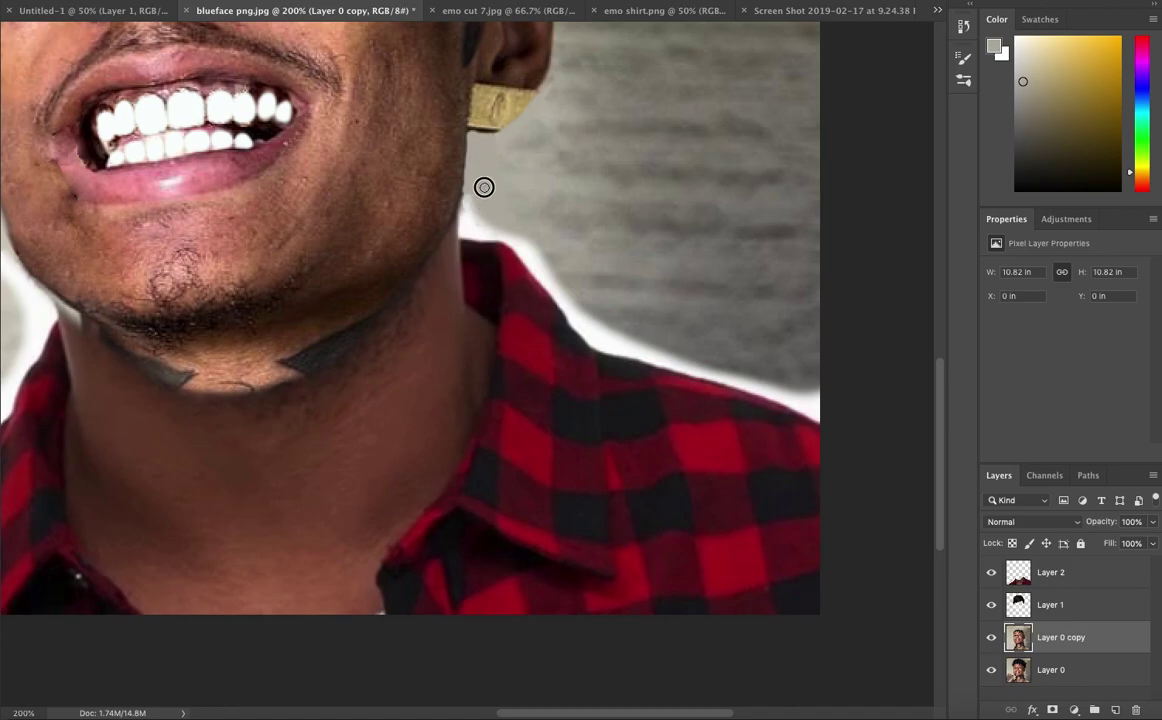
# Paint out the white fringe along the shirt collar edge on the shirt layer.
pyautogui.rightClick(463, 244)
pyautogui.press('Escape')
pyautogui.hotkey('alt', ']')
pyautogui.hotkey('alt', ']')
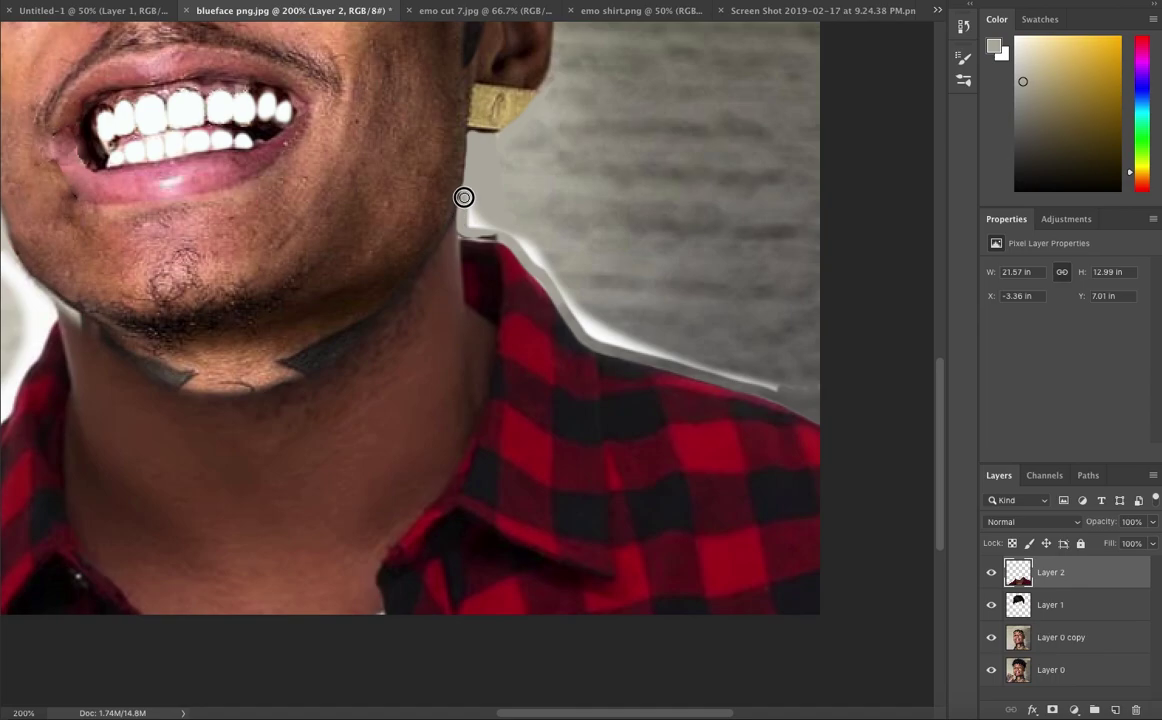
pyautogui.hscroll(-10, 649, 343)
pyautogui.scroll(-3, 435, 446)
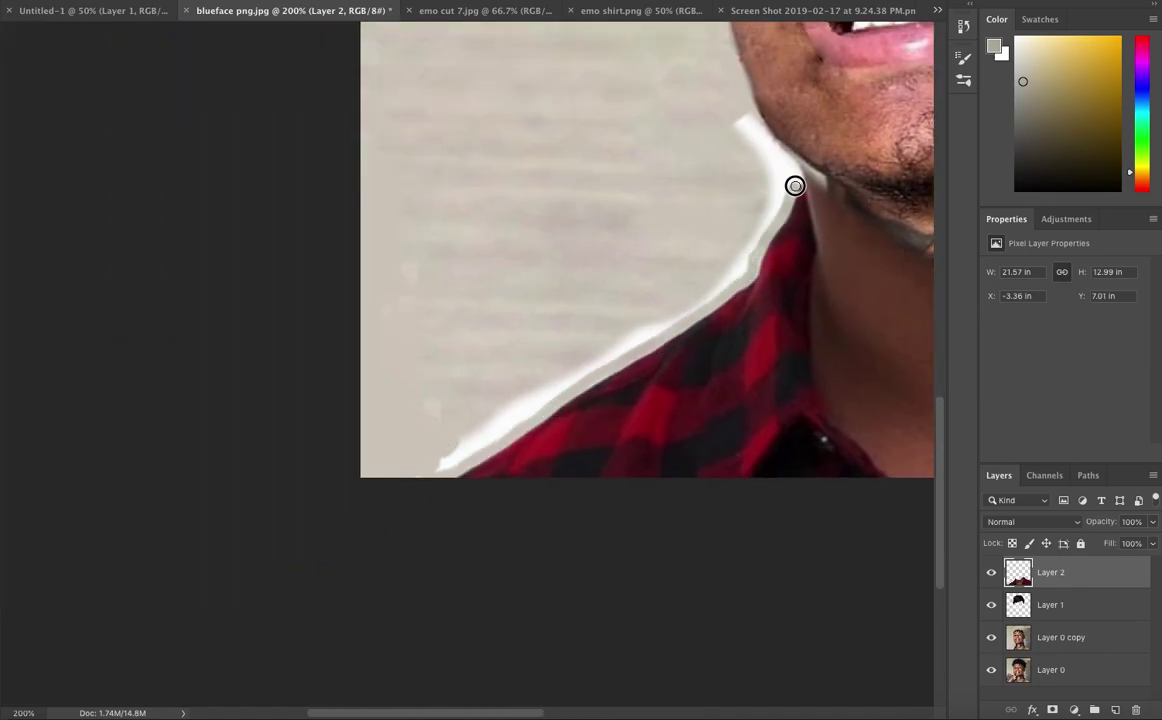
pyautogui.moveTo(443, 459)
pyautogui.mouseDown()
pyautogui.moveTo(659, 316)
pyautogui.moveTo(739, 130)
pyautogui.mouseUp()
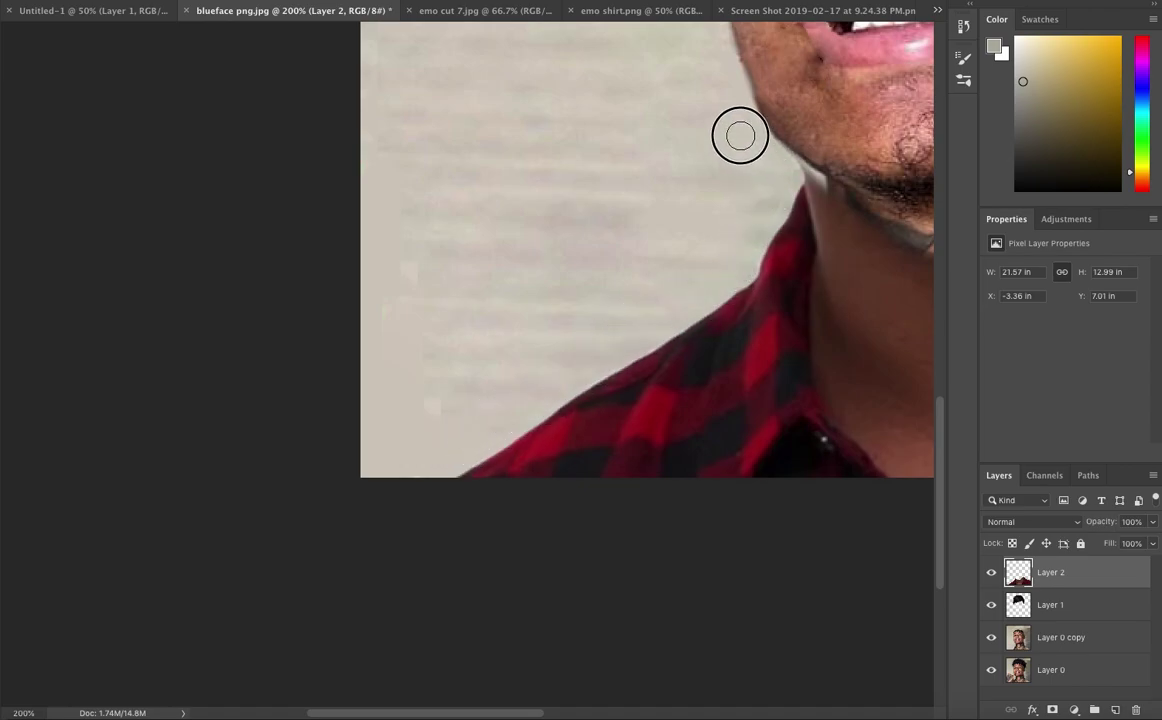
pyautogui.scroll(5, 541, 282)
pyautogui.hscroll(5, 541, 282)
pyautogui.scroll(-4, 541, 282)
pyautogui.hscroll(8, 541, 282)
# Check the neck on Layer 0 copy, then zoom out to review the whole face.
pyautogui.click(1060, 637)
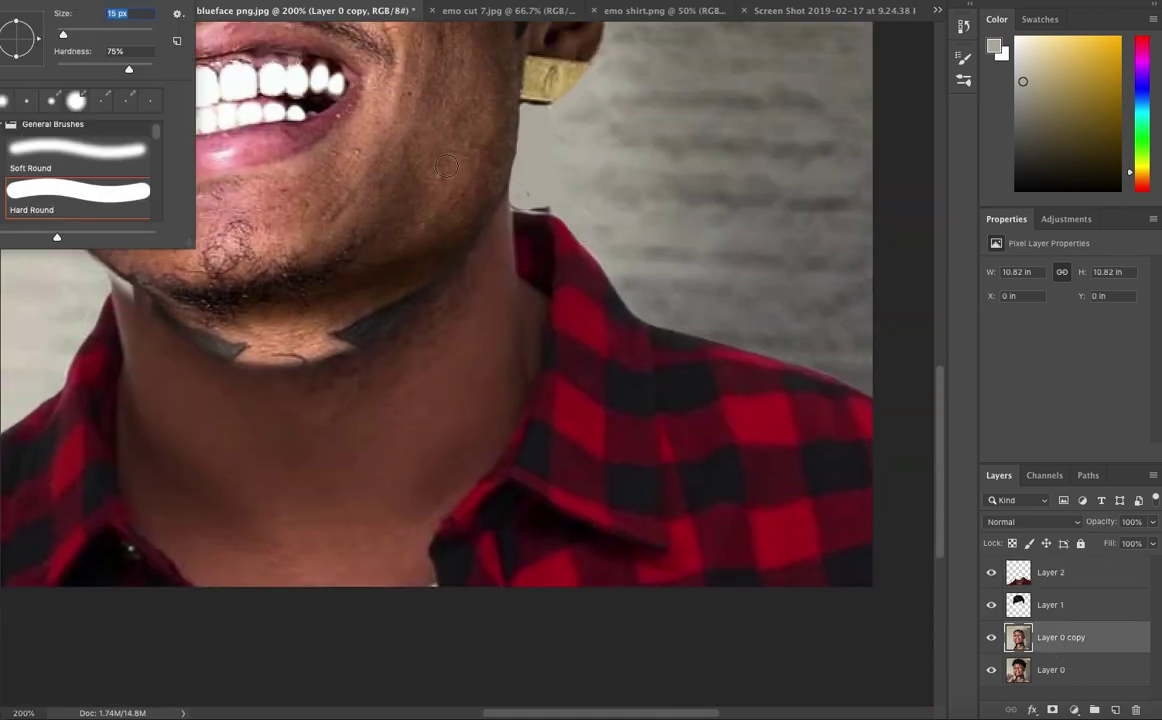
pyautogui.hscroll(-8, 515, 190)
pyautogui.scroll(-1, 226, 280)
pyautogui.scroll(2, 226, 280)
pyautogui.hscroll(2, 226, 280)
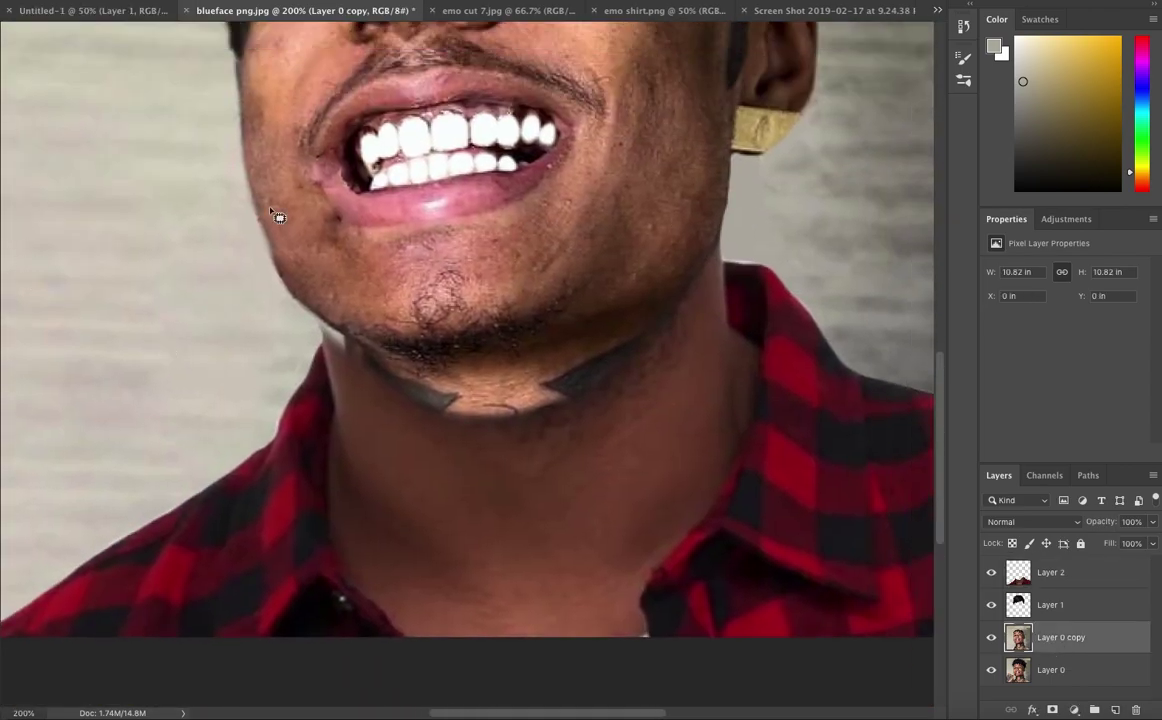
pyautogui.hscroll(-2, 220, 252)
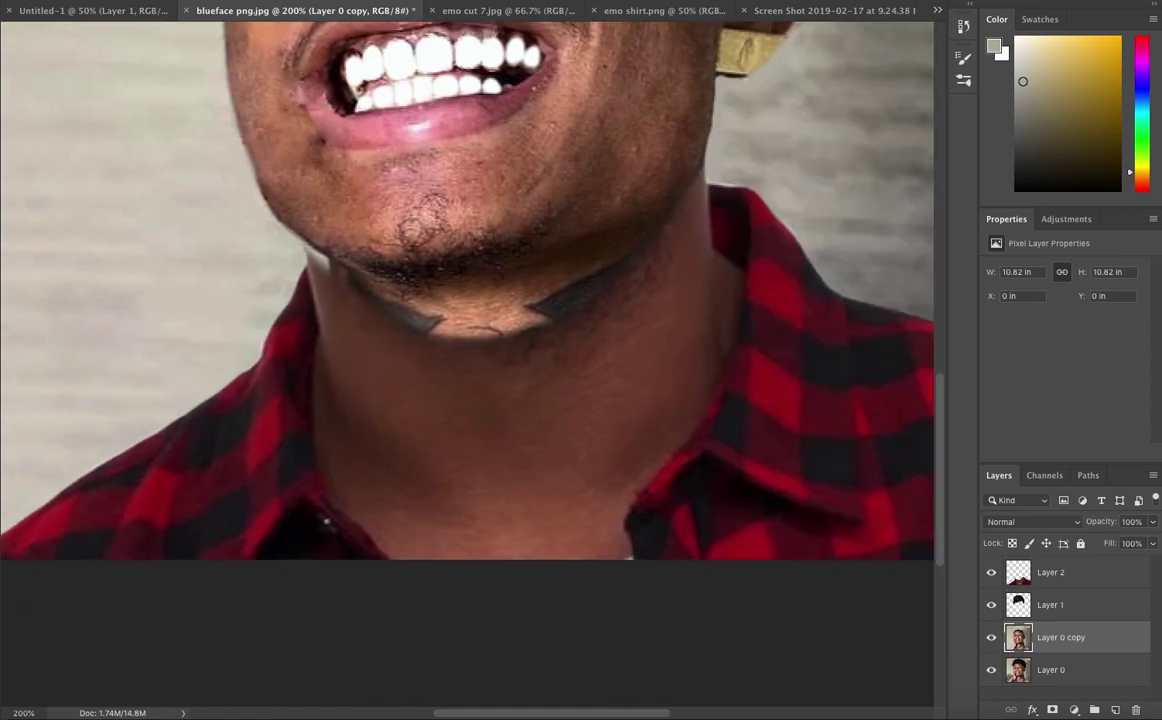
pyautogui.hotkey('ctrl', '-')
pyautogui.click(1037, 572)
pyautogui.hotkey('ctrl', 't')
# Stretch the shirt up toward the chin and patch out the first dark neck line.
pyautogui.moveTo(508, 303); pyautogui.dragTo(505, 318)
pyautogui.press('Return')
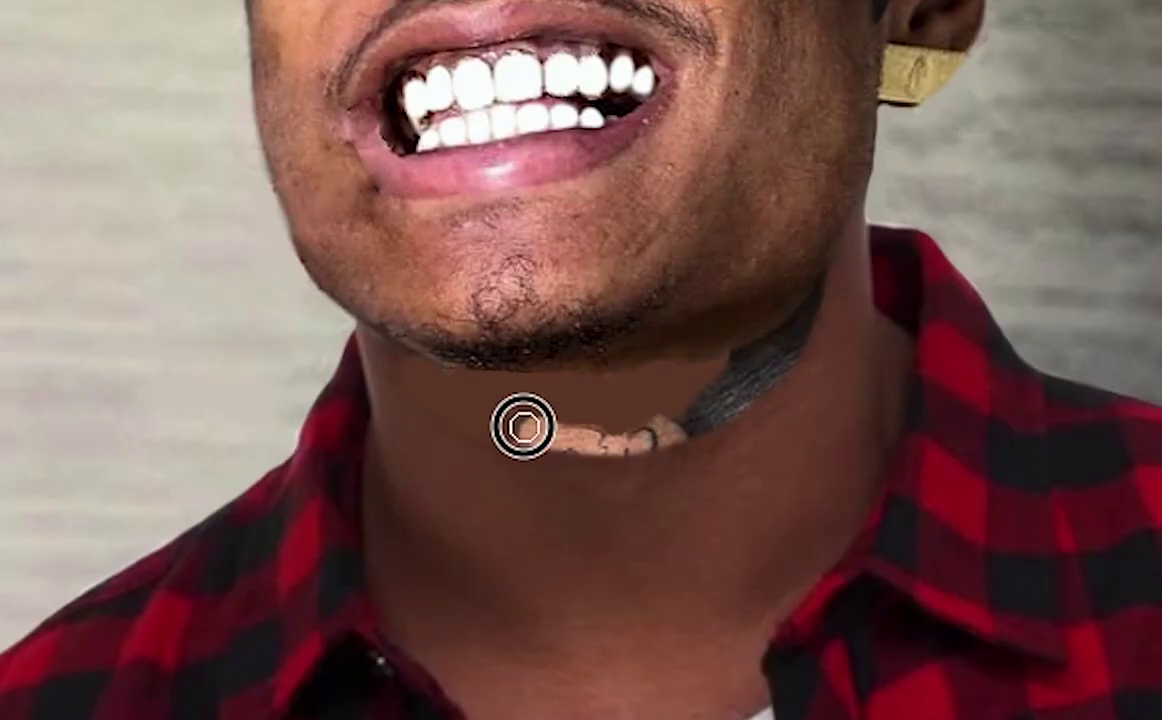
pyautogui.moveTo(540, 363); pyautogui.dragTo(607, 346)
pyautogui.moveTo(420, 385); pyautogui.dragTo(410, 400)
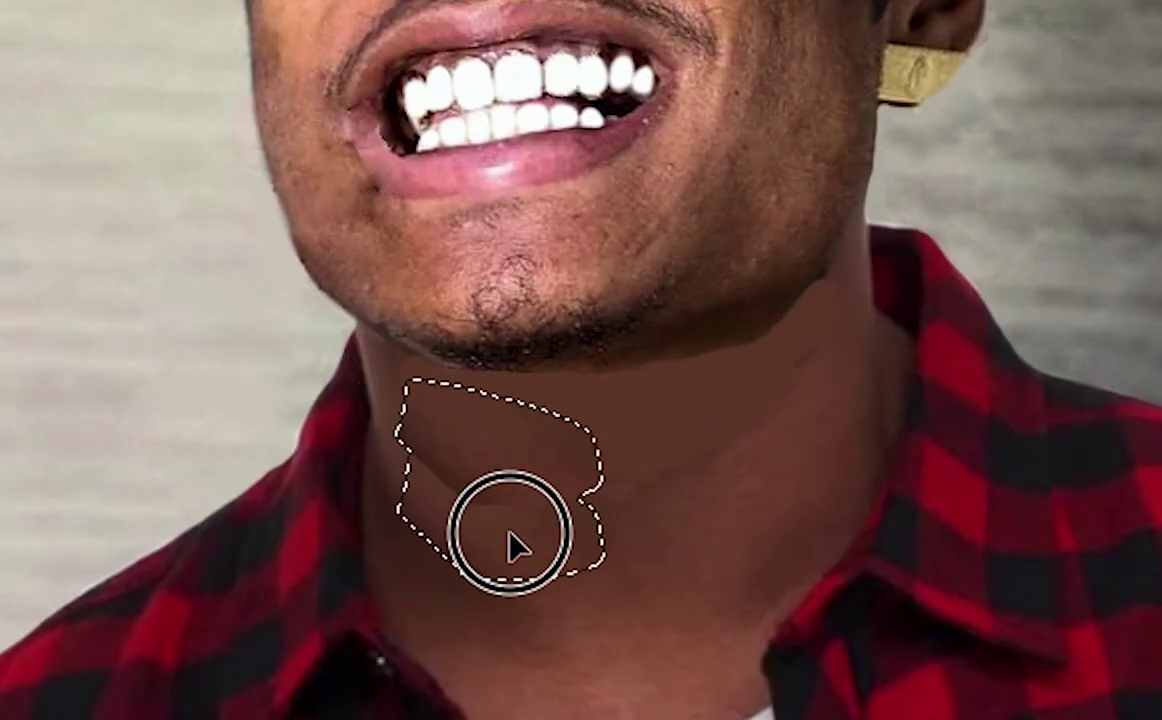
pyautogui.moveTo(506, 545); pyautogui.dragTo(726, 454)
pyautogui.hotkey('ctrl', 'd')
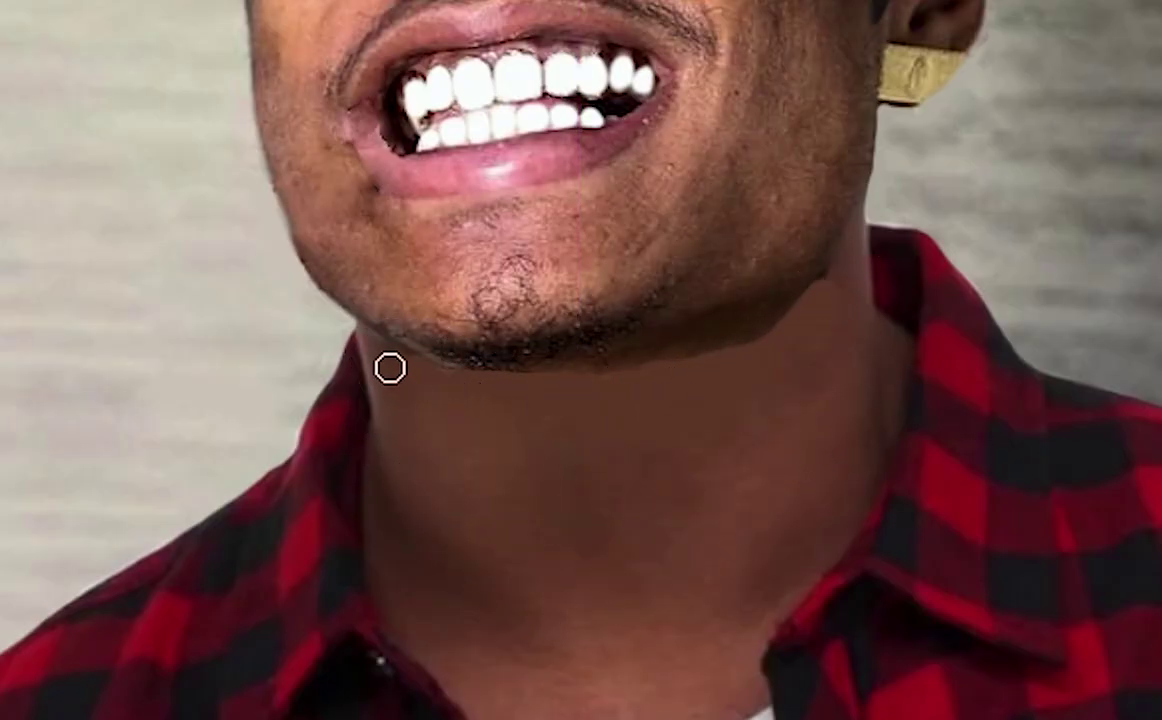
# Patch the remaining dark lines along the jaw and under the chin with clean skin.
pyautogui.press('j')
pyautogui.moveTo(410, 371); pyautogui.dragTo(405, 345)
pyautogui.moveTo(571, 381); pyautogui.dragTo(643, 484)
pyautogui.hotkey('ctrl', 'd')
pyautogui.moveTo(430, 470)
pyautogui.mouseDown()
pyautogui.moveTo(440, 505)
pyautogui.moveTo(600, 495)
pyautogui.mouseUp()
pyautogui.moveTo(760, 410); pyautogui.dragTo(790, 435)
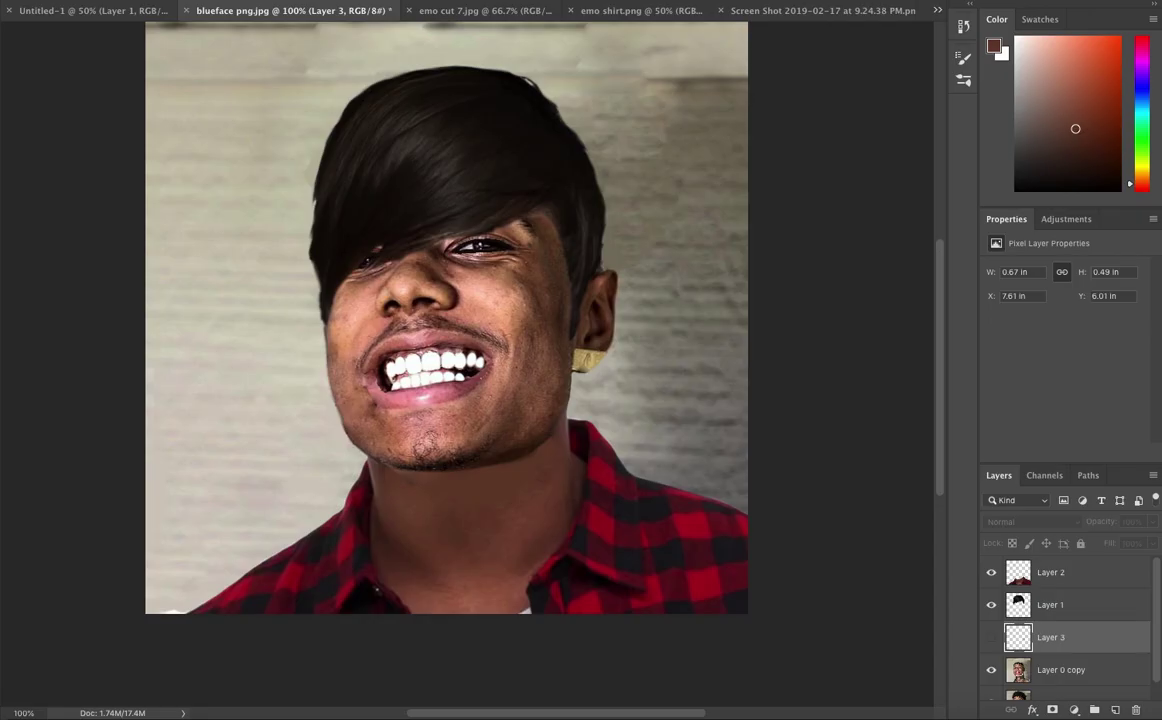
# Darken the gold earring on Layer 0 copy toward skin tone with Hue/Saturation.
pyautogui.click(588, 360)
pyautogui.click(588, 360)
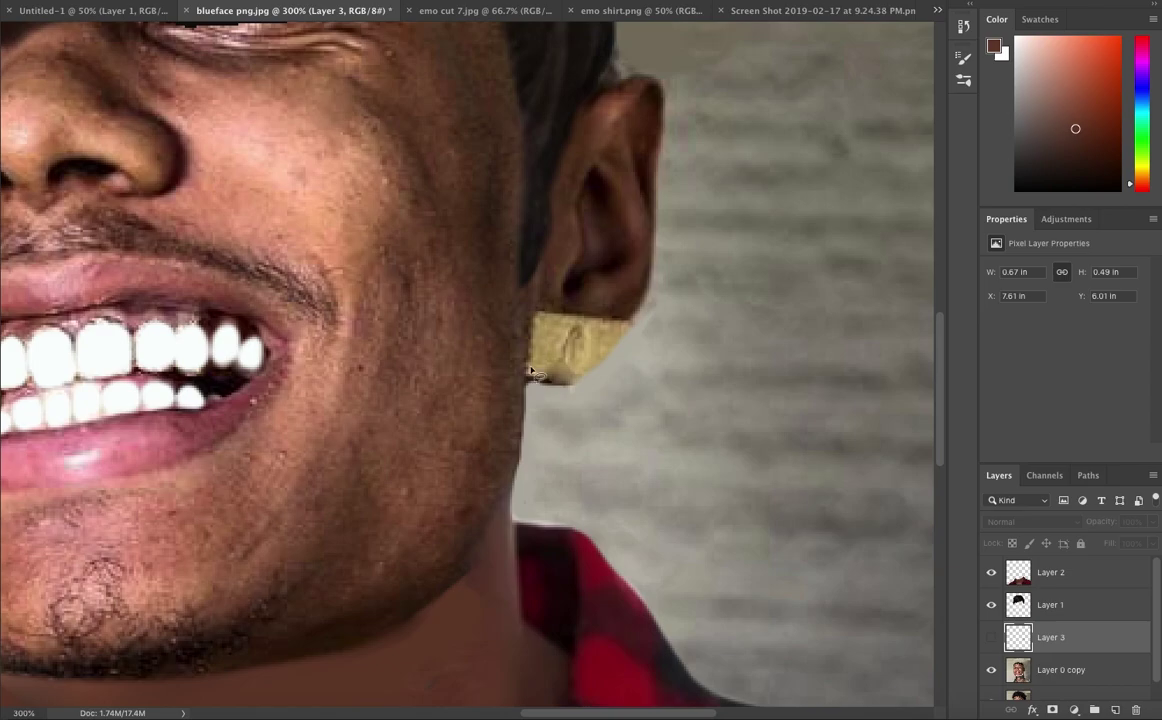
pyautogui.press('Escape')
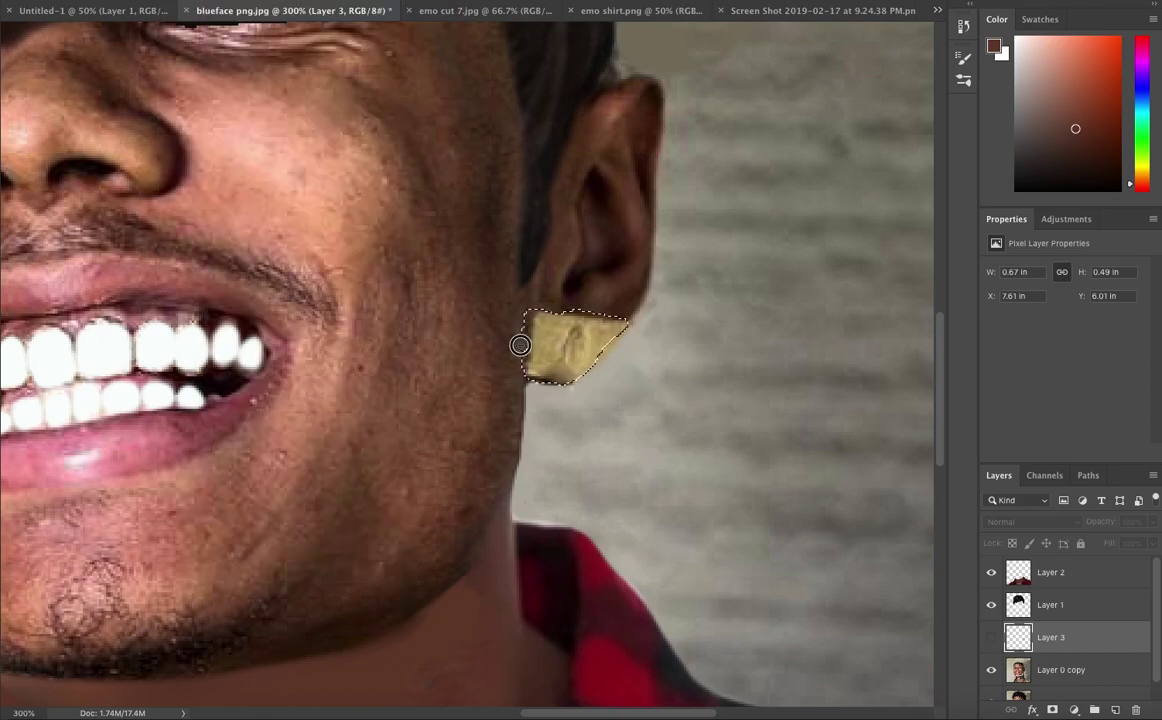
pyautogui.hotkey('alt', '[')
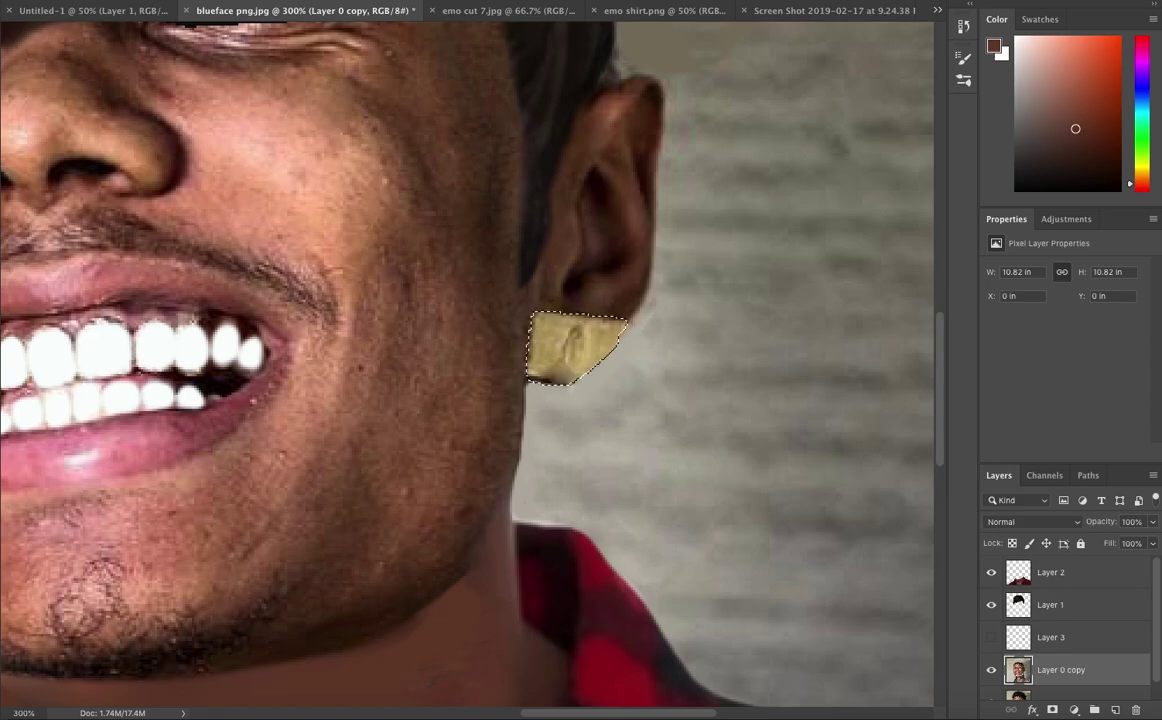
pyautogui.click(385, 70)
pyautogui.moveTo(895, 172)
pyautogui.mouseDown()
pyautogui.moveTo(940, 172)
pyautogui.moveTo(879, 165)
pyautogui.mouseUp()
pyautogui.moveTo(843, 203); pyautogui.dragTo(846, 203)
pyautogui.moveTo(889, 128)
pyautogui.mouseDown()
pyautogui.moveTo(900, 125)
pyautogui.moveTo(869, 128)
pyautogui.mouseUp()
pyautogui.click(847, 205)
pyautogui.press('Return')
# Clone skin texture over the darkened earring, leaving a bare earlobe.
pyautogui.hotkey('ctrl', 'd')
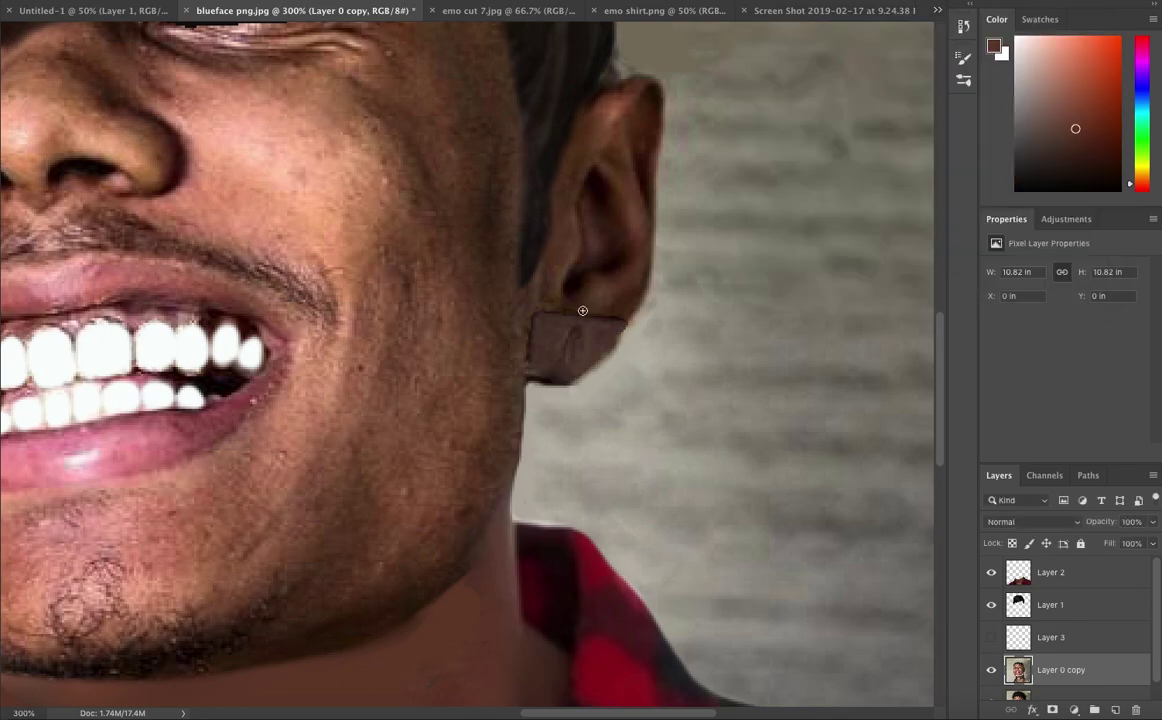
pyautogui.moveTo(608, 350); pyautogui.dragTo(545, 345)
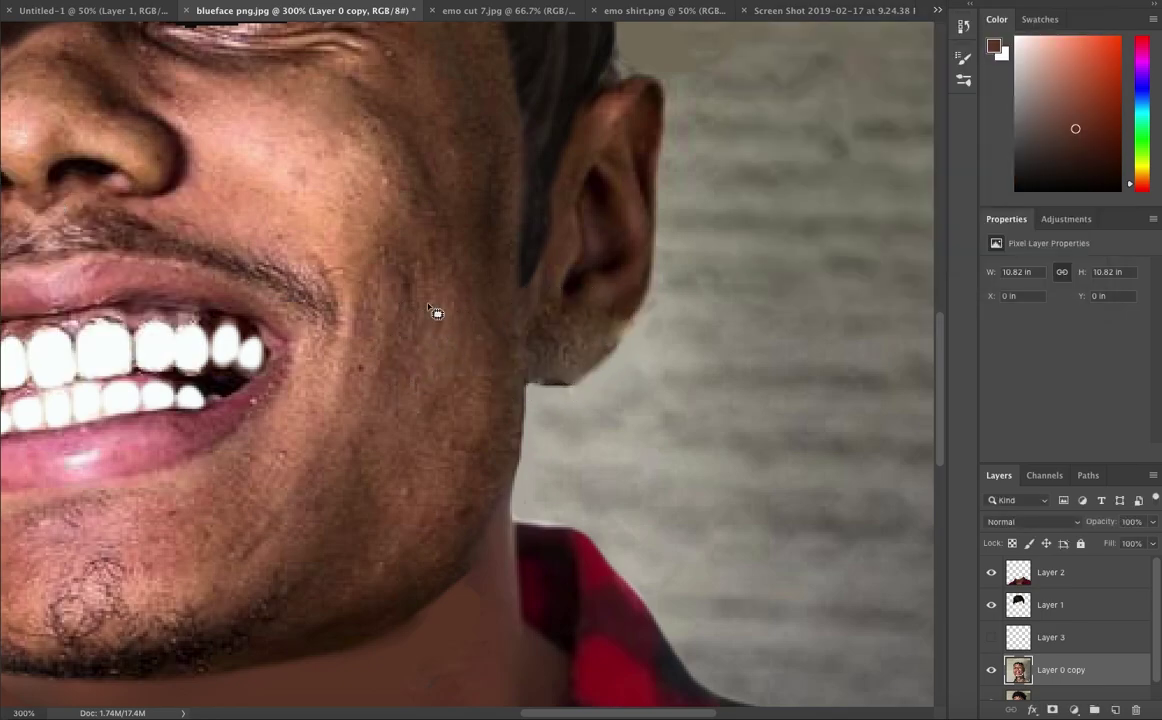
pyautogui.moveTo(630, 319); pyautogui.dragTo(540, 335)
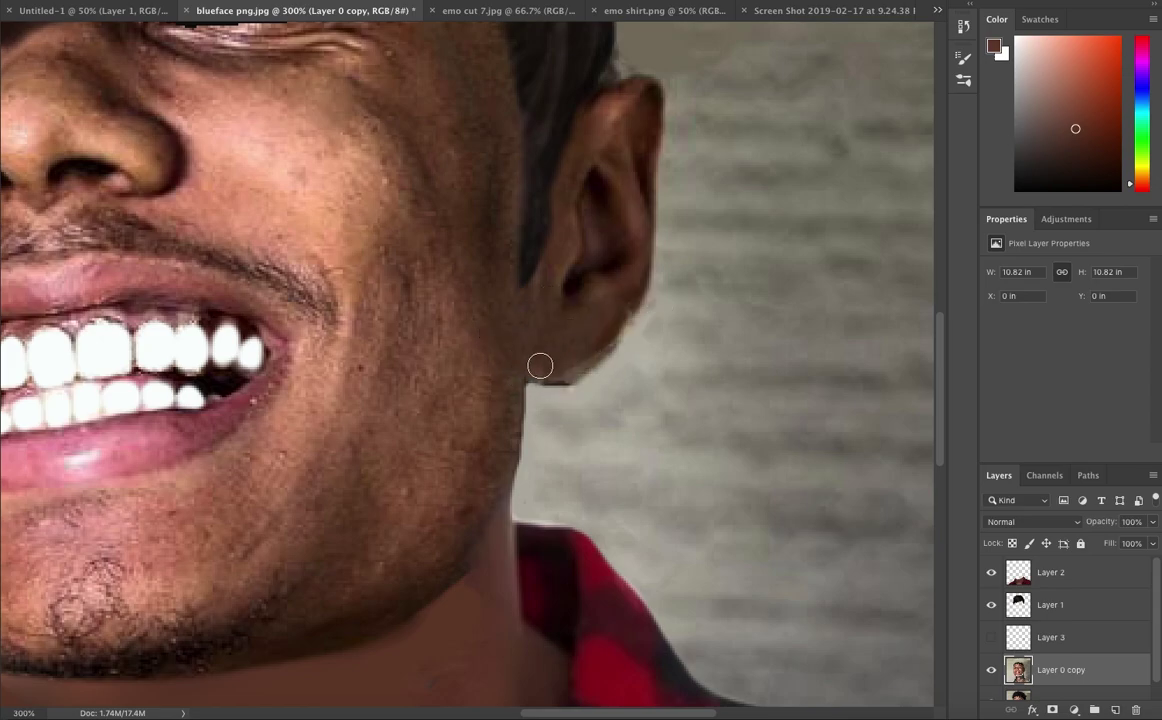
pyautogui.hotkey('ctrl', '1')
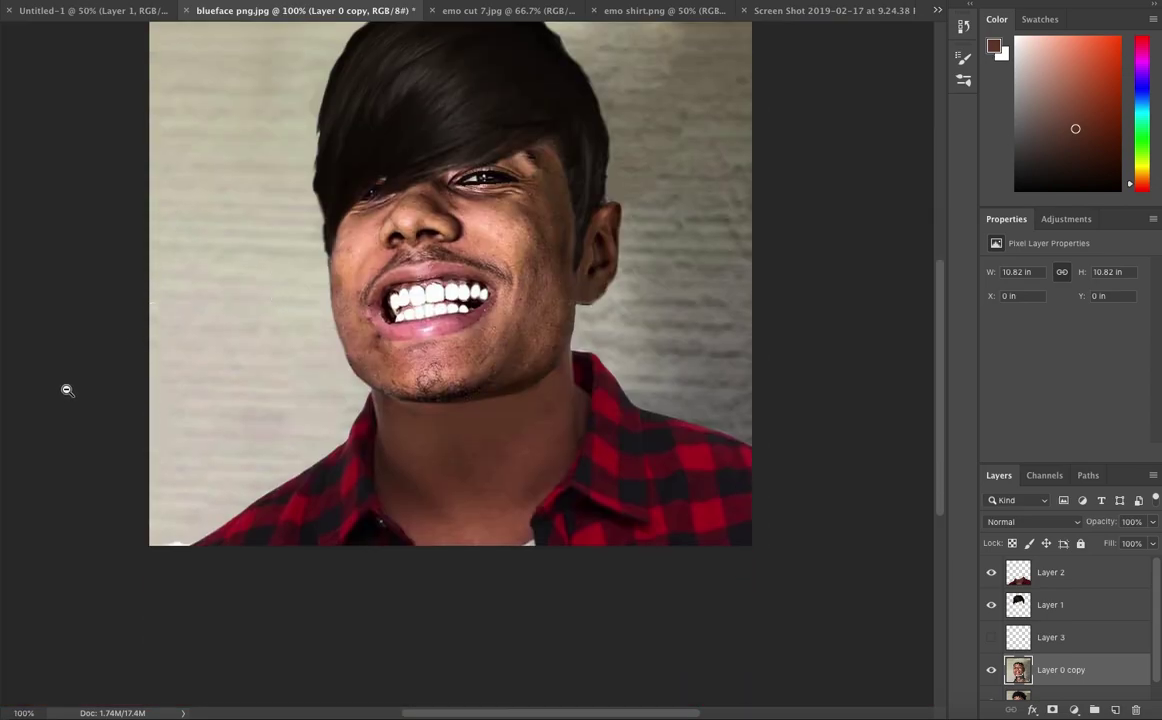
# Shift the selected Layer 2 plaid shirt's hue from red to blue with Hue/Saturation.
pyautogui.scroll(1, 13, 383)
pyautogui.hotkey('alt', 'shift', ']')
pyautogui.rightClick(85, 35)
pyautogui.press('Escape')
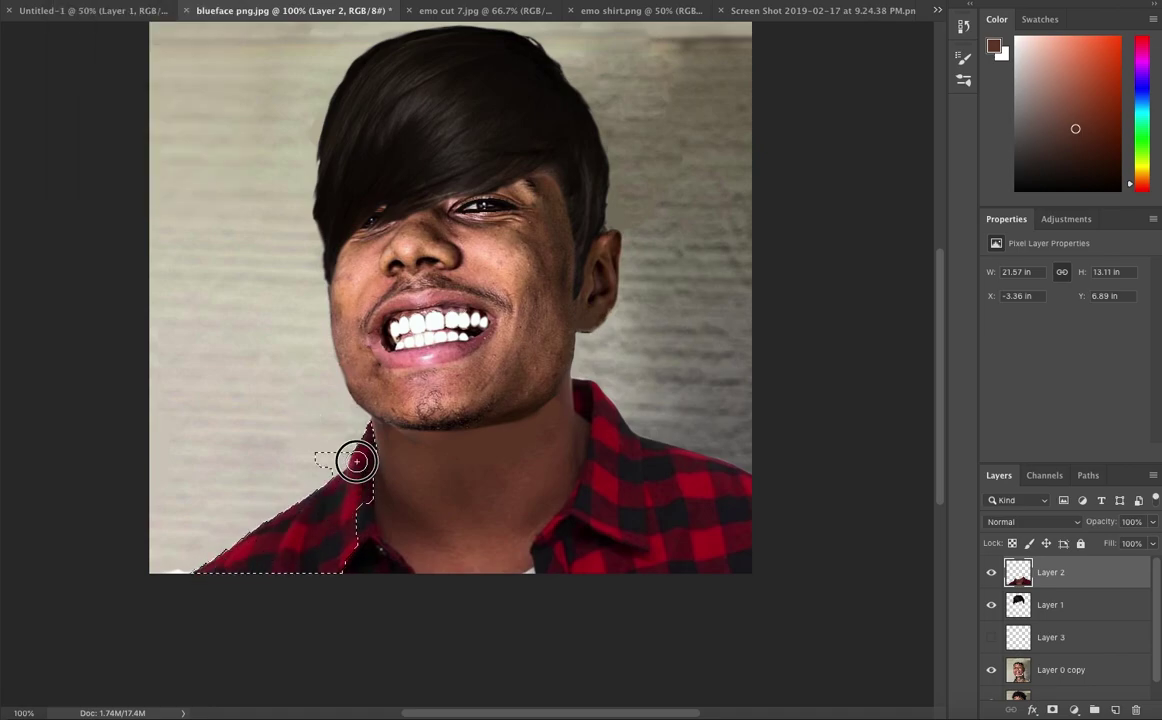
pyautogui.click(225, 0)
pyautogui.press('Escape')
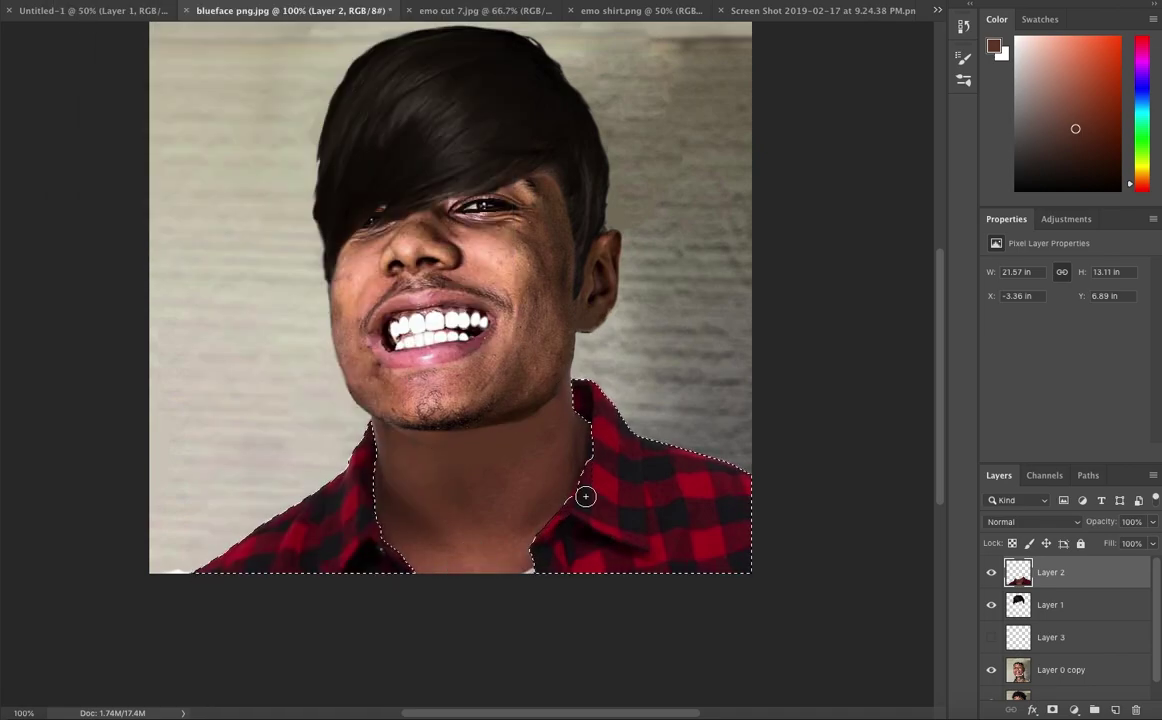
pyautogui.click(180, 0)
pyautogui.hotkey('ctrl', 'u')
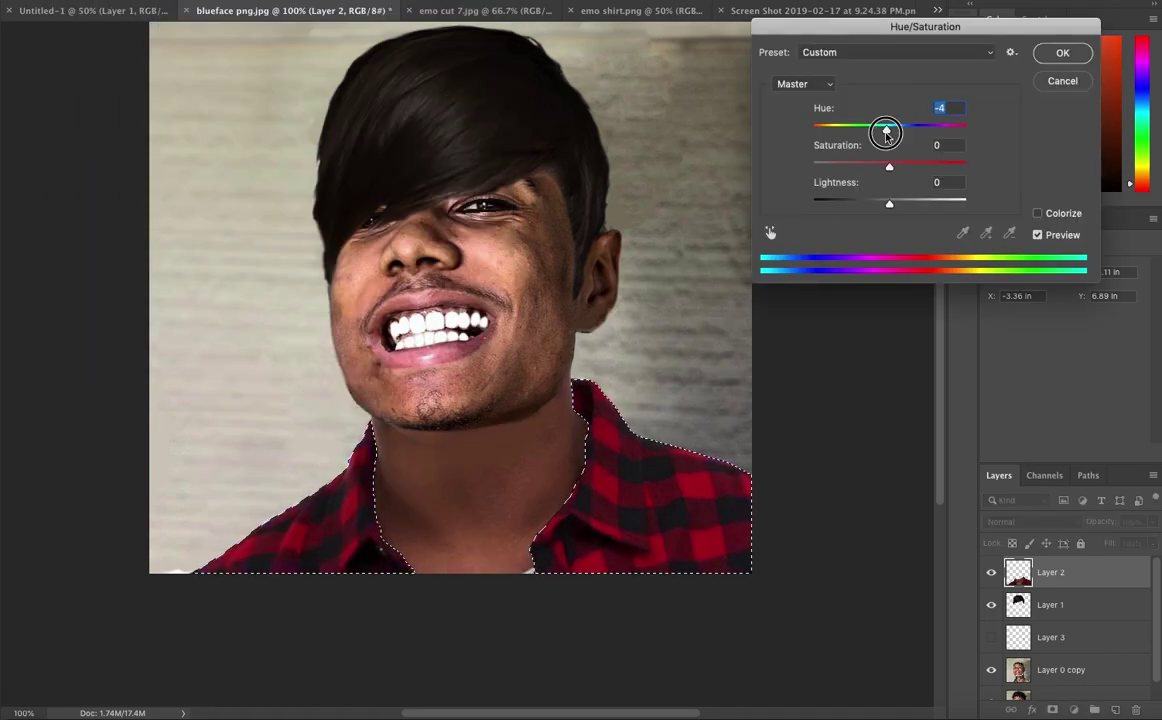
pyautogui.moveTo(887, 128); pyautogui.dragTo(835, 128)
pyautogui.press('Return')
pyautogui.hotkey('ctrl', 'd')
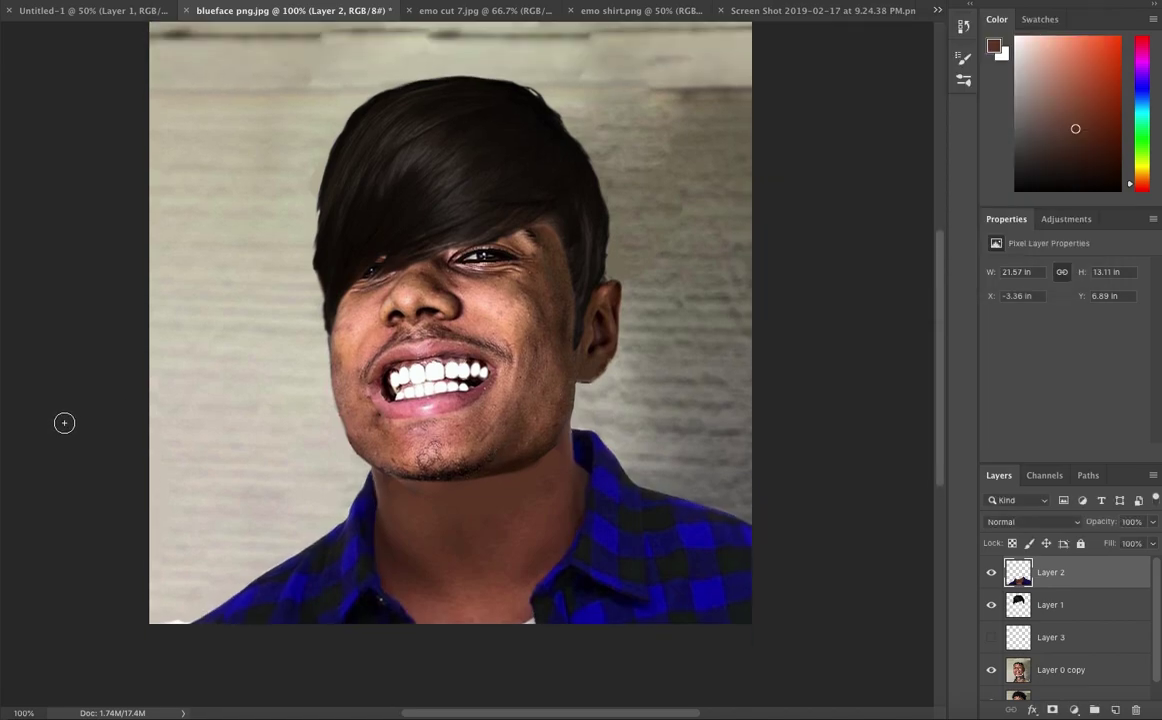